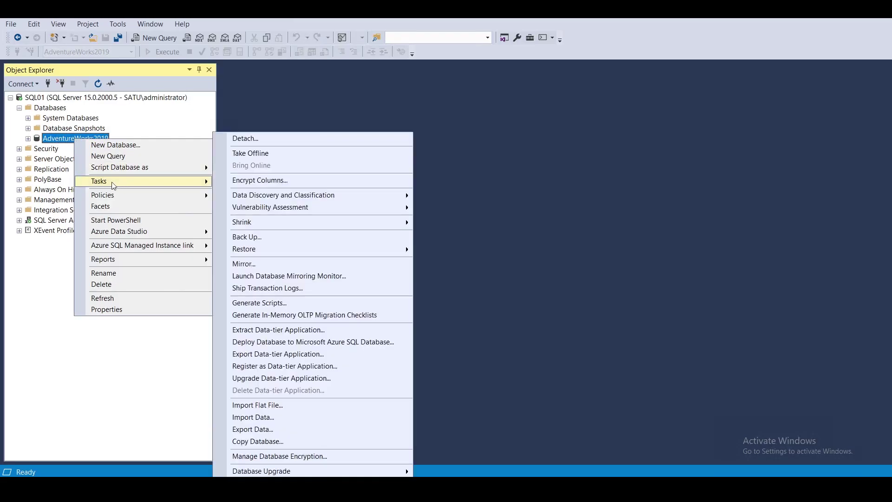
mouse_move(205, 179)
left_click(273, 240)
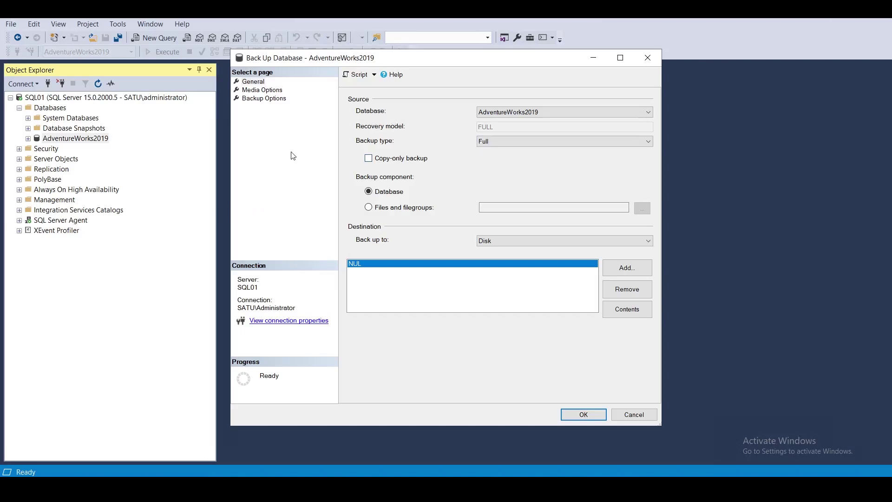
left_click(637, 417)
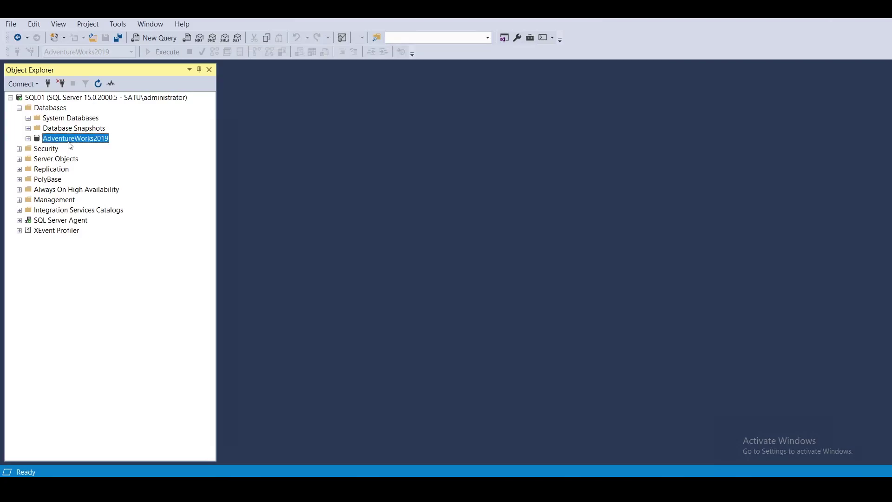
Step: Create a new maintenance plan named Backup under the server's Management folder
left_click(19, 200)
double_click(21, 202)
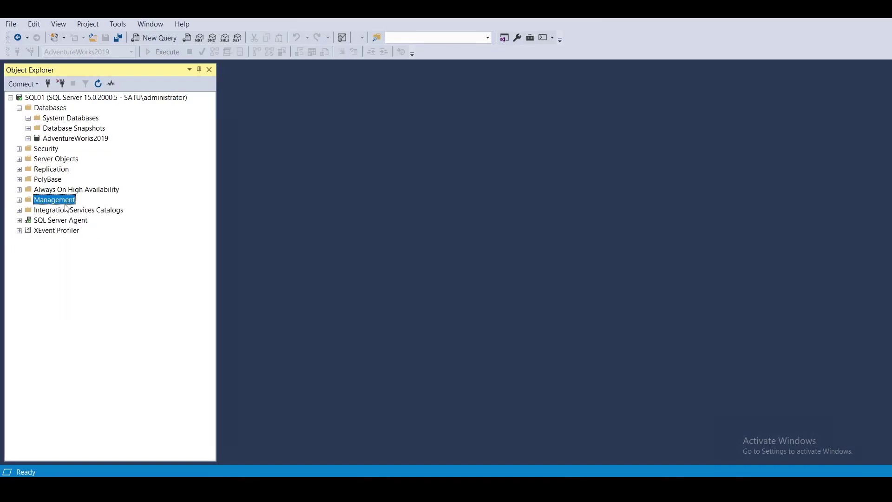
left_click(19, 200)
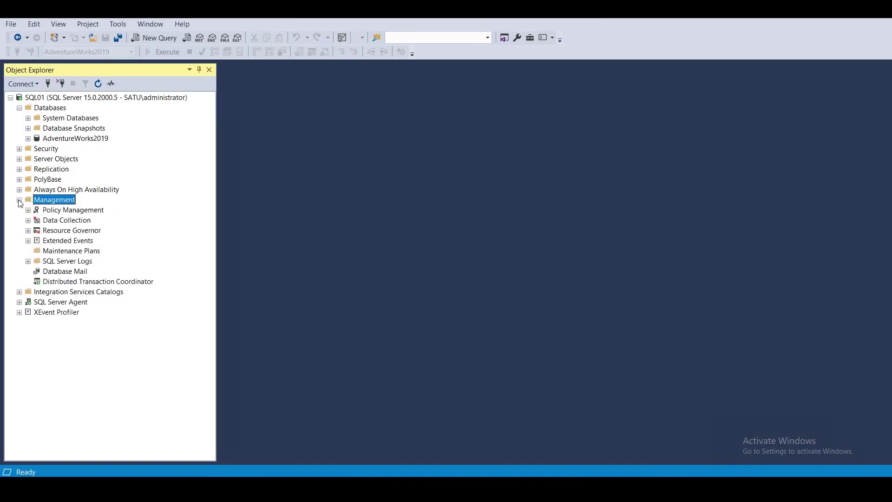
left_click(68, 251)
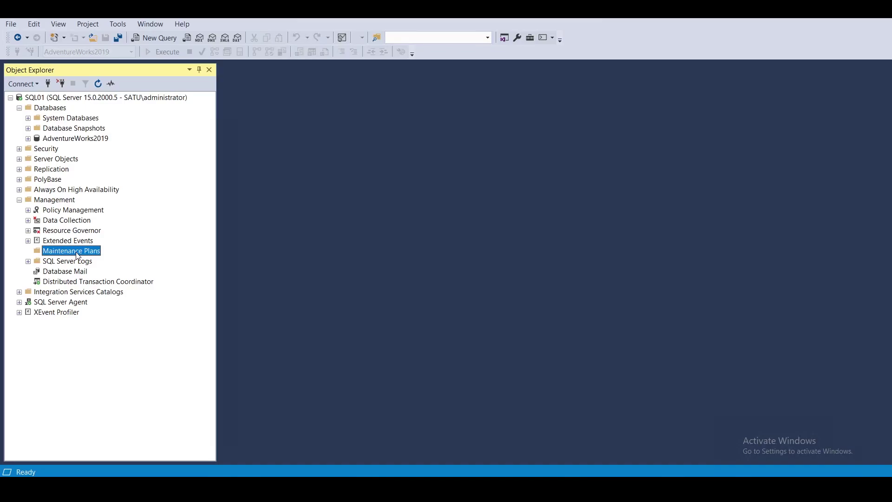
right_click(77, 255)
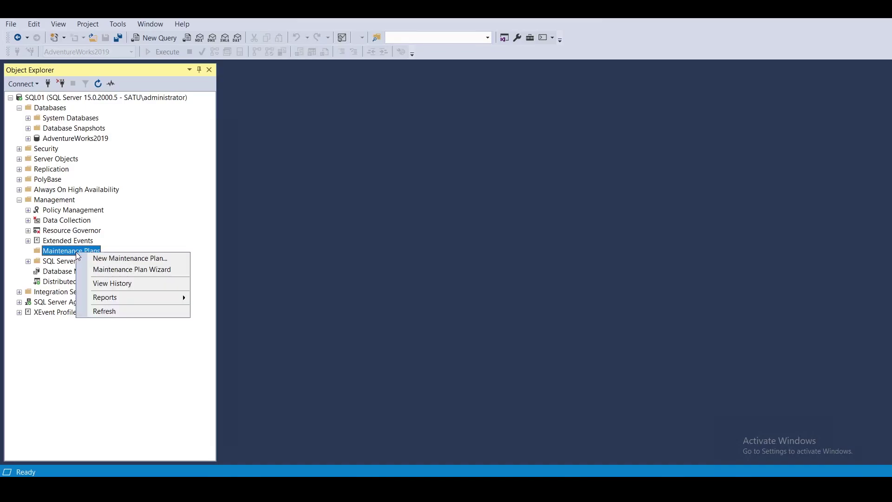
left_click(138, 258)
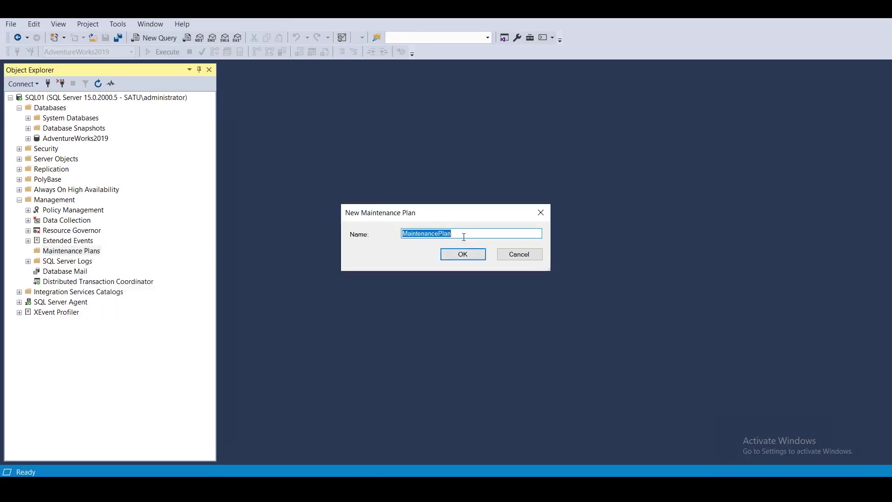
type("BAckup")
key("Return")
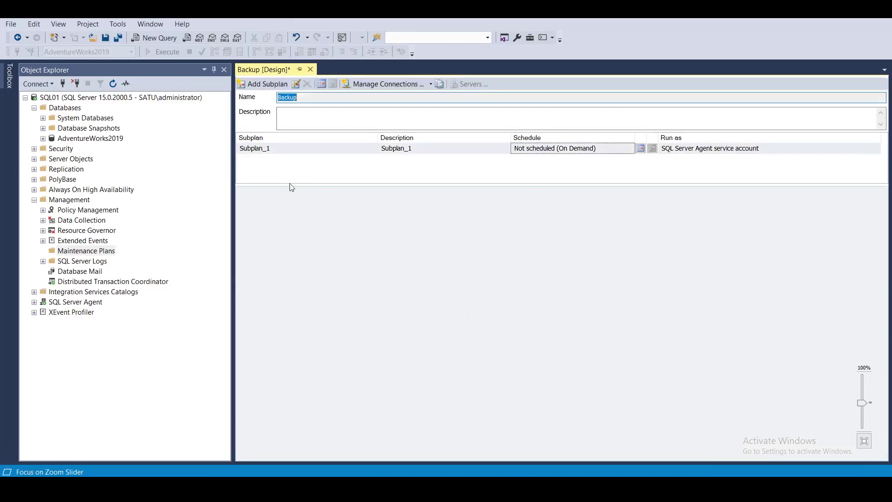
Step: Add a Back Up Database Task to the upper part of the Backup plan's design surface
left_click(10, 83)
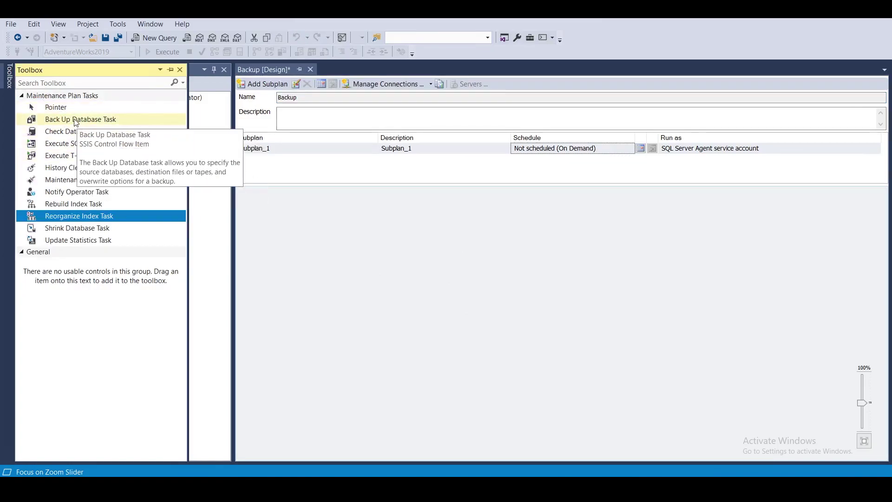
left_click_drag(75, 122, 361, 243)
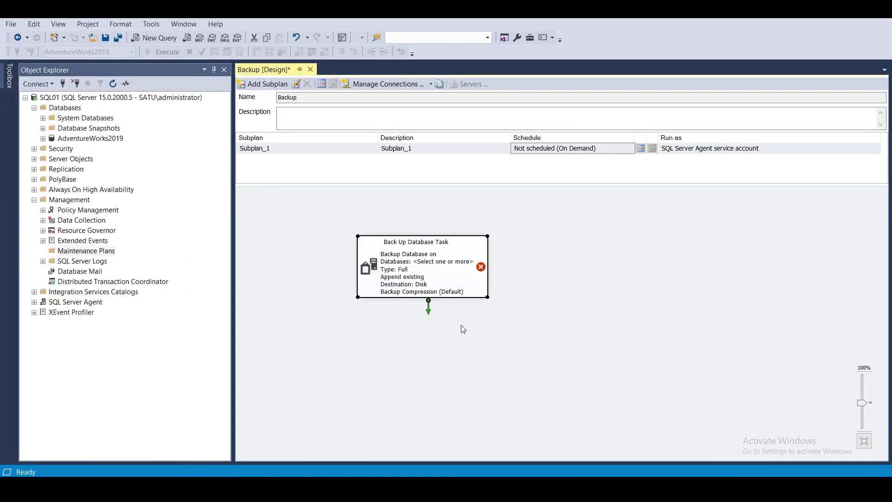
left_click_drag(427, 271, 378, 246)
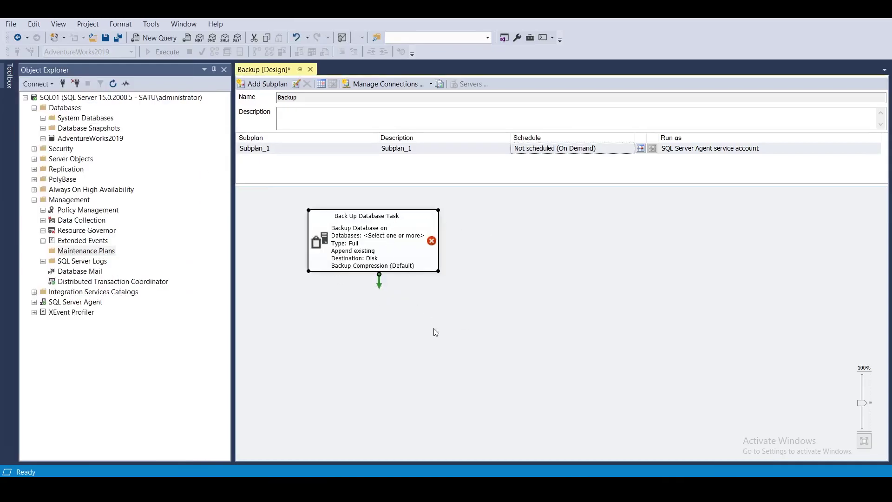
Step: Open the Back Up Database Task's settings, choose the Full backup type and bring up its database selection
double_click(366, 250)
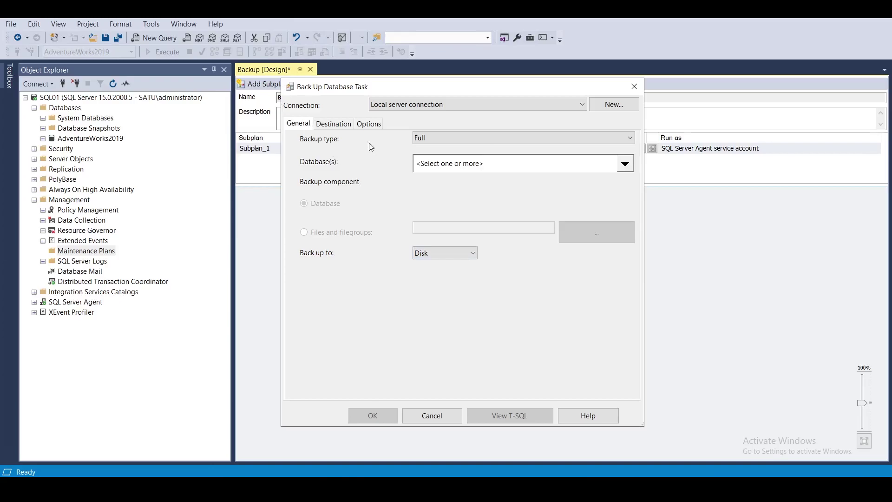
left_click(428, 139)
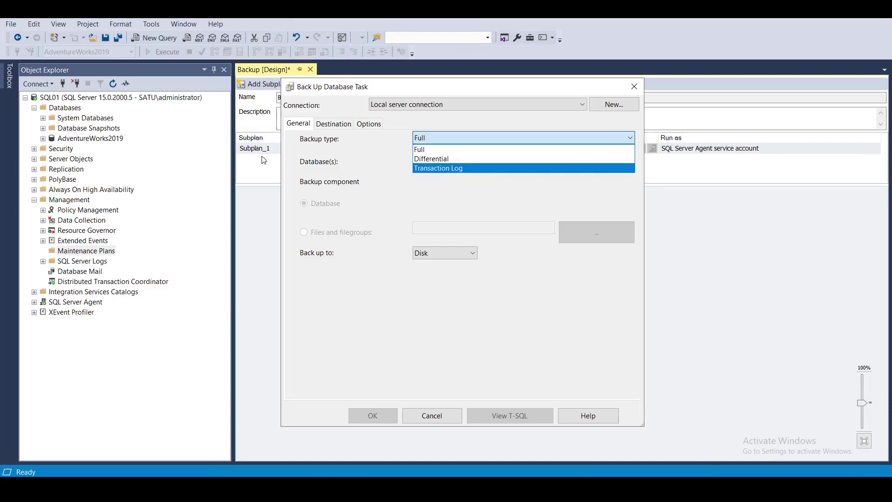
left_click(443, 150)
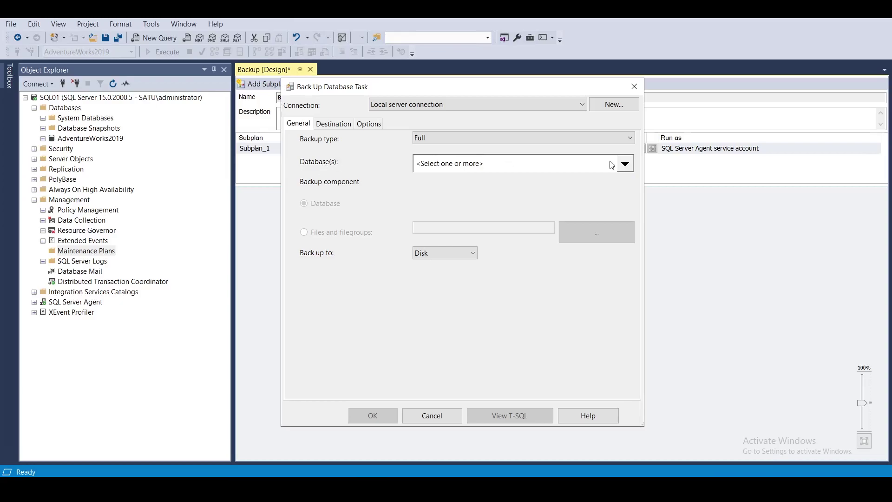
left_click(626, 165)
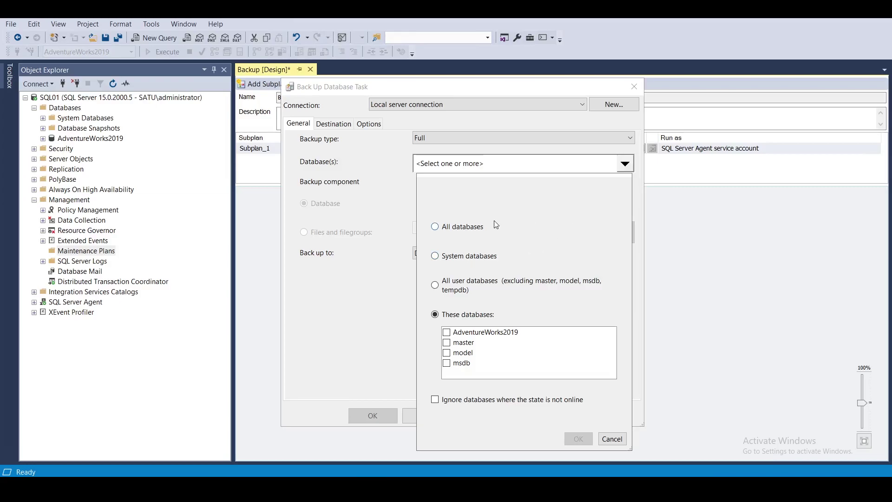
Step: Try selecting only AdventureWorks2019 and msdb as specific databases for the backup, and clear both selections
left_click(459, 228)
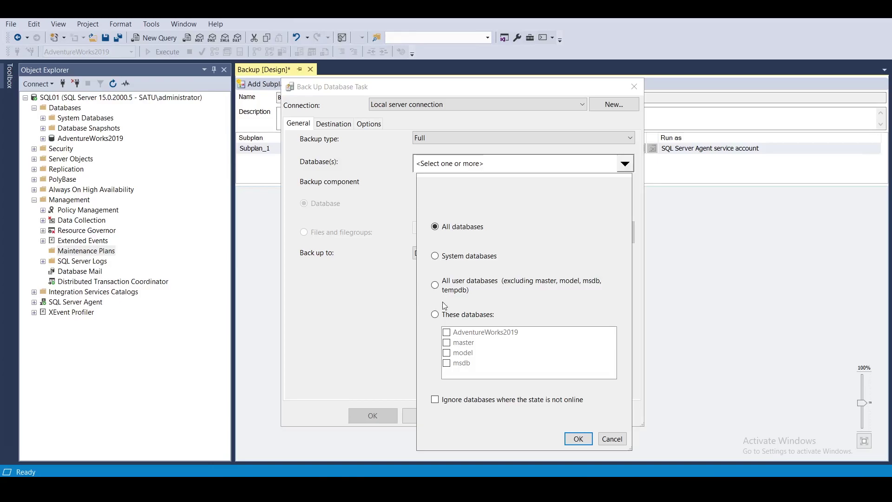
left_click(435, 315)
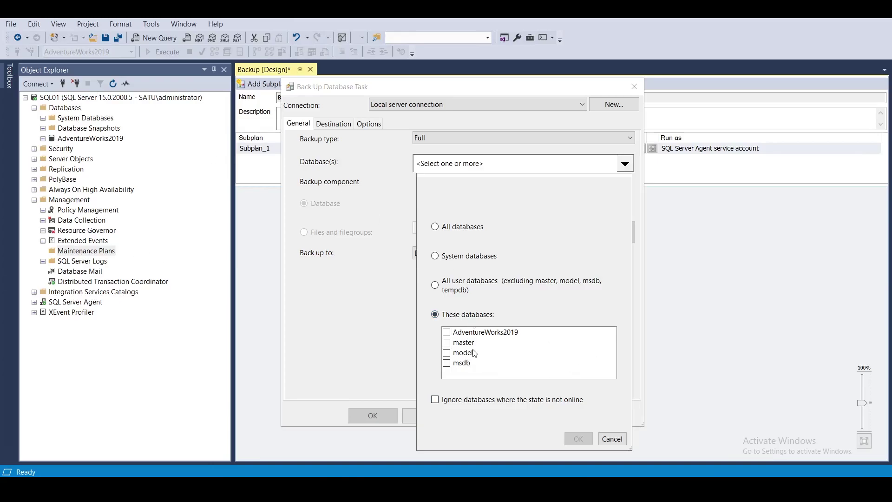
left_click(447, 332)
left_click(446, 363)
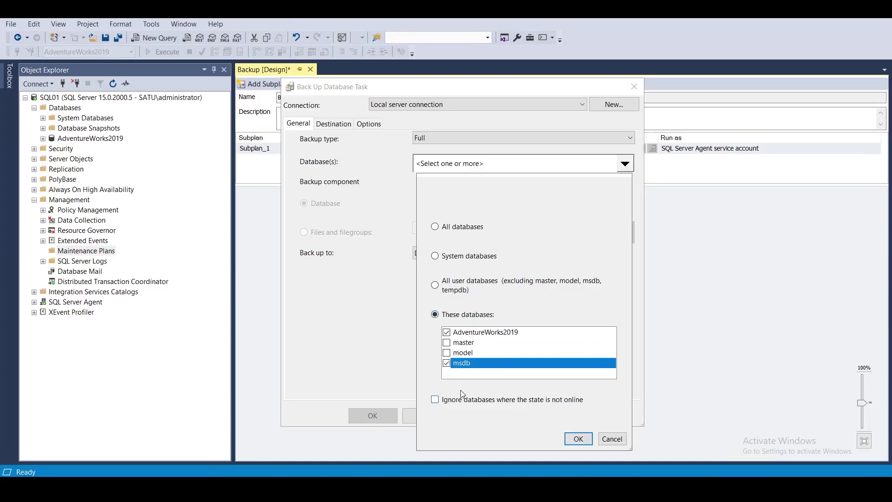
left_click(446, 363)
left_click(447, 332)
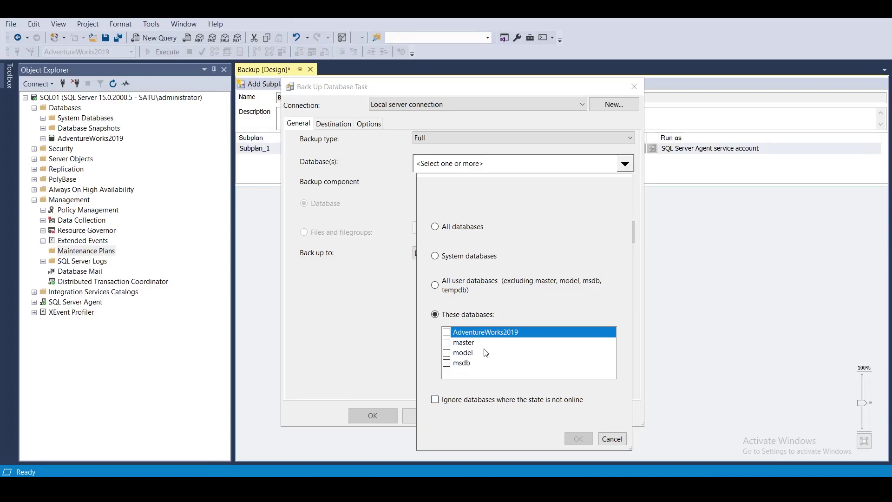
Step: Set the task to back up all databases and accept the database selection
left_click(440, 230)
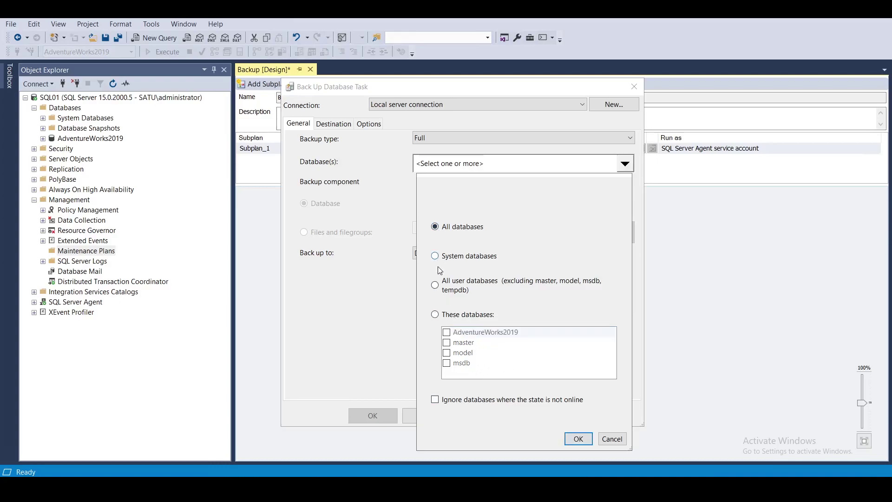
left_click(465, 257)
left_click(437, 287)
left_click(437, 400)
left_click(435, 227)
left_click(578, 439)
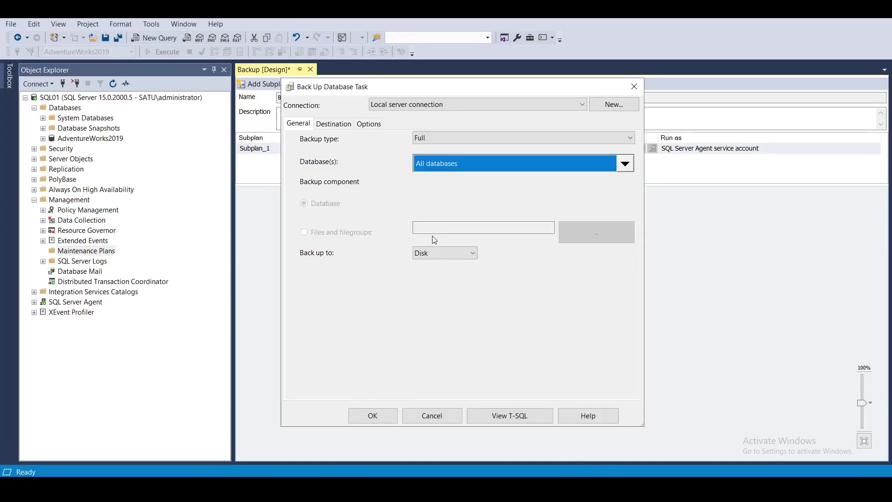
Step: Review the available backup media for the task and keep Disk
left_click(471, 253)
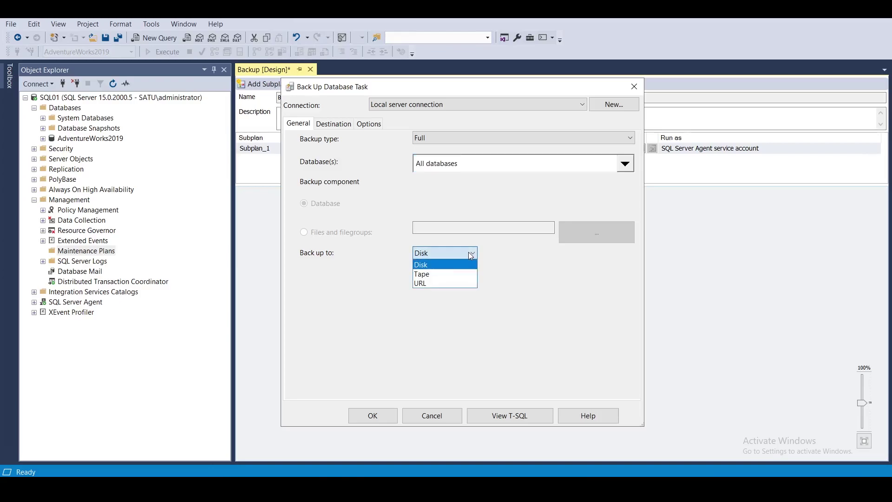
left_click(469, 252)
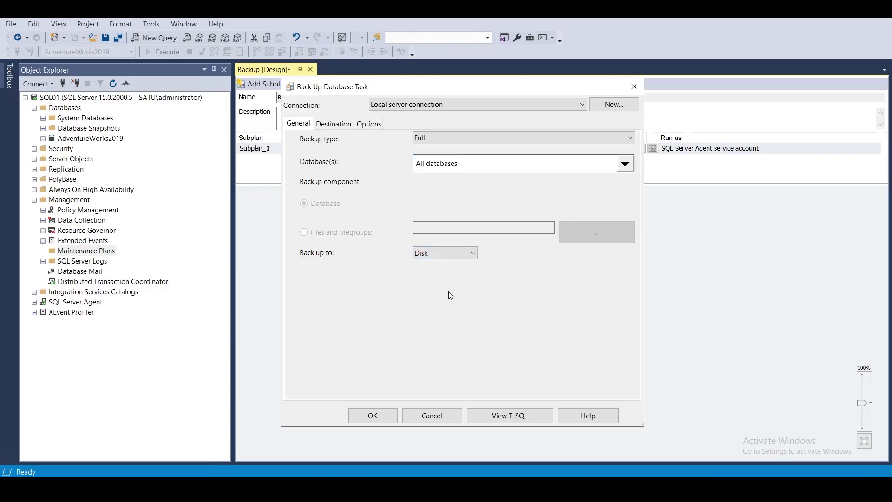
left_click(426, 259)
left_click(426, 261)
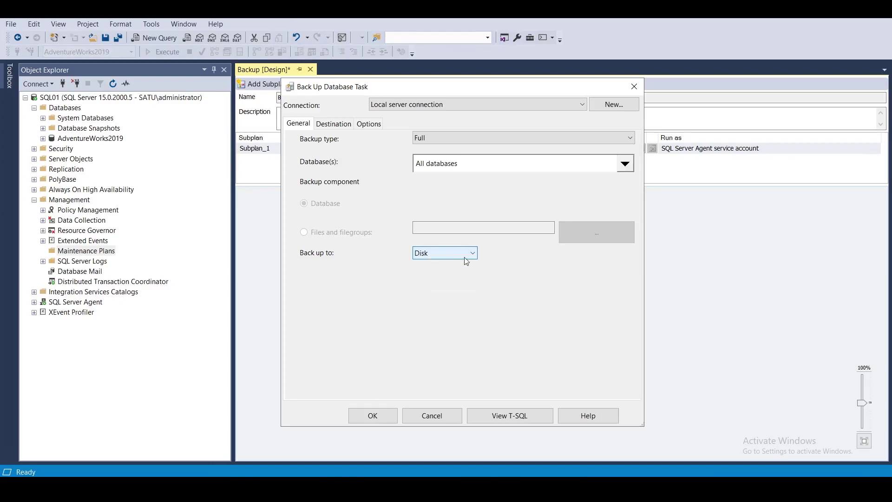
Step: Set the destination folder for the per-database backup files to H:\BACKUP\Full
left_click(333, 124)
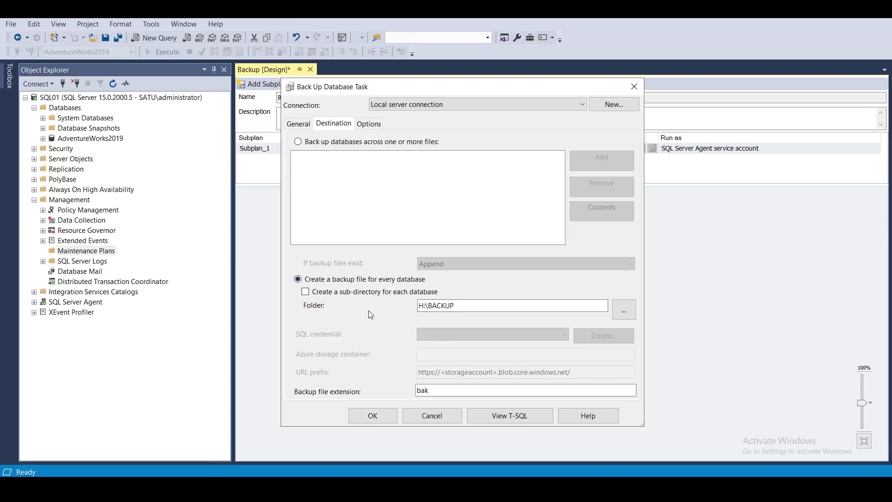
left_click(483, 305)
left_click(624, 312)
left_click(348, 154)
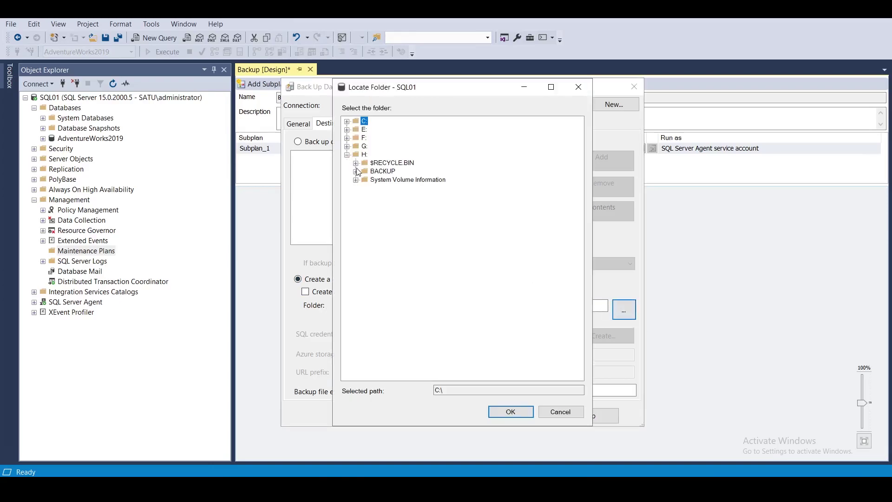
left_click(356, 171)
left_click(384, 180)
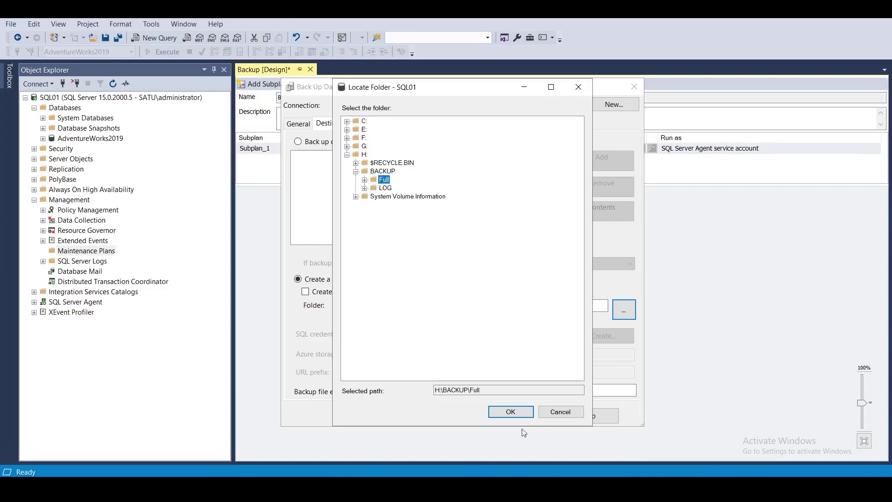
left_click(511, 411)
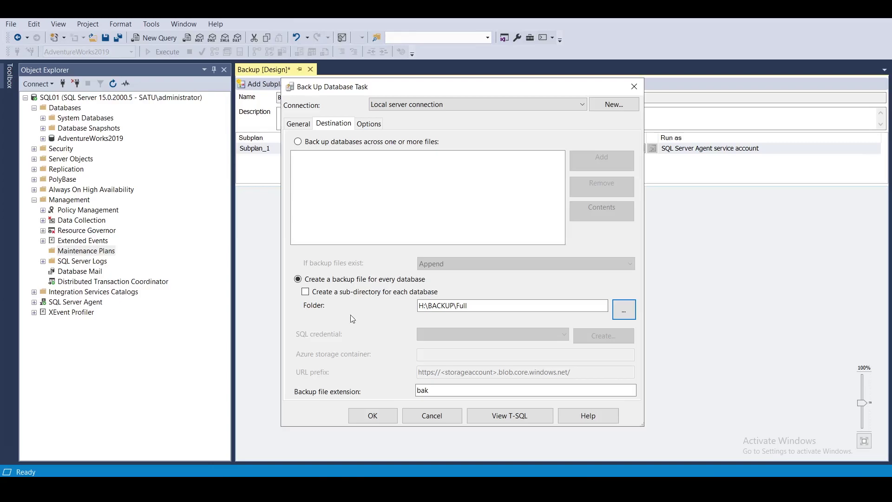
Step: Enable creating a sub-directory for each database and keep bak as the backup file extension
left_click(306, 292)
left_click(461, 390)
left_click_drag(477, 390, 391, 395)
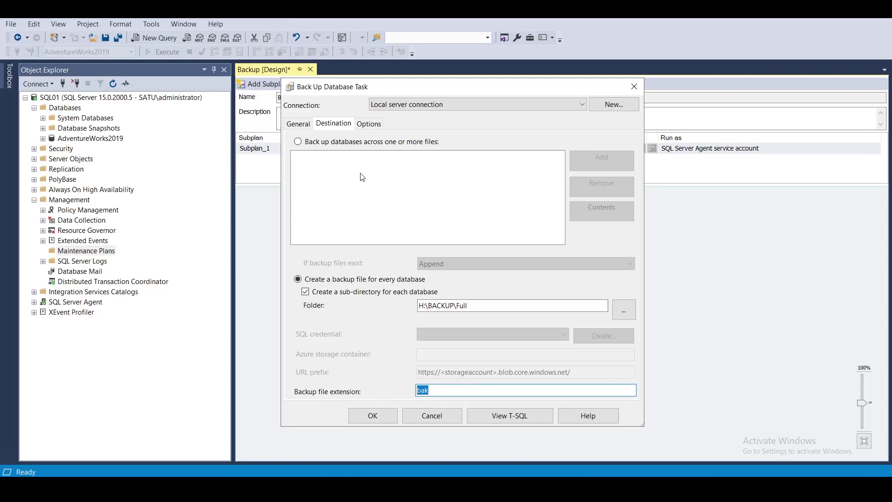
Step: Set the task's backup compression option to Compress backup
left_click(370, 124)
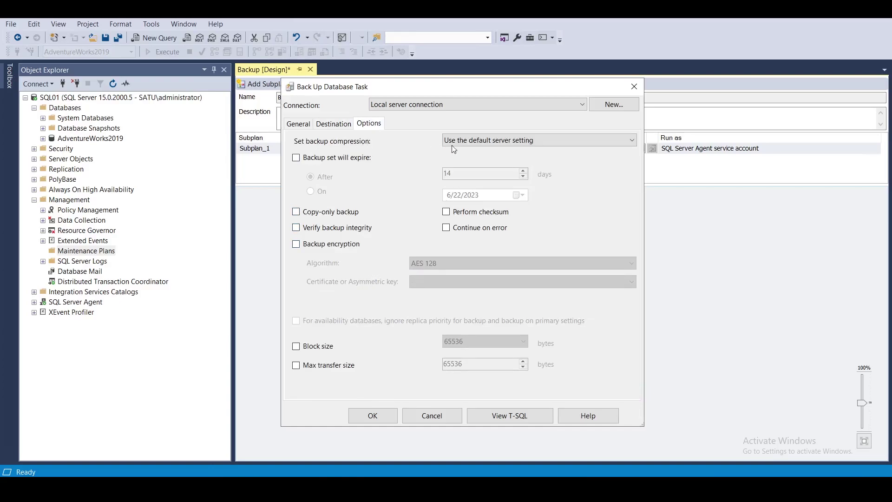
left_click(474, 142)
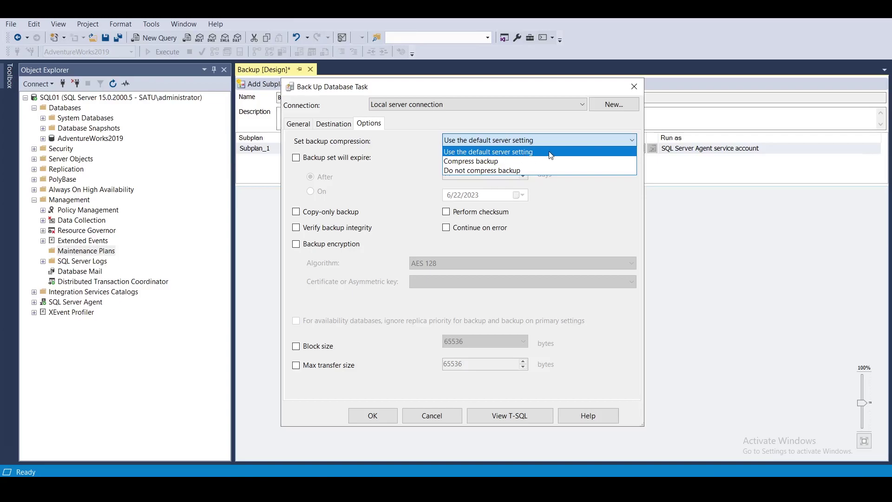
left_click(524, 162)
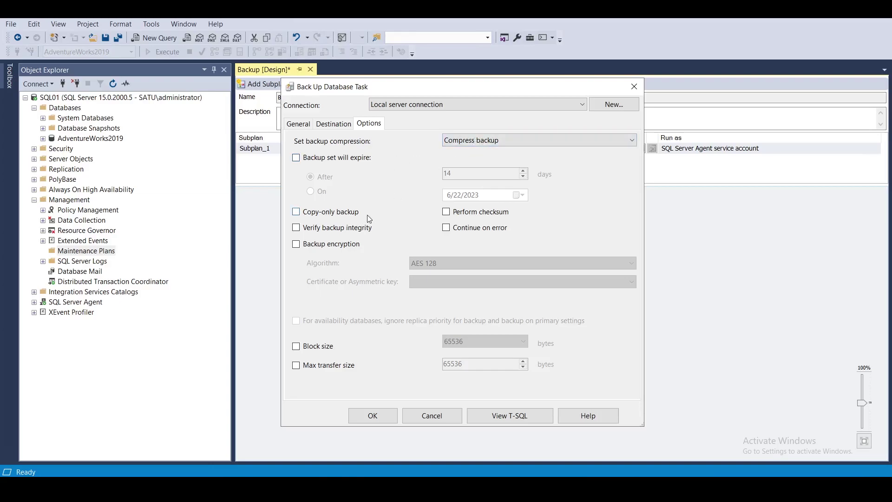
Step: Try the backup set expiration and block size options, turning each one off again
left_click(296, 158)
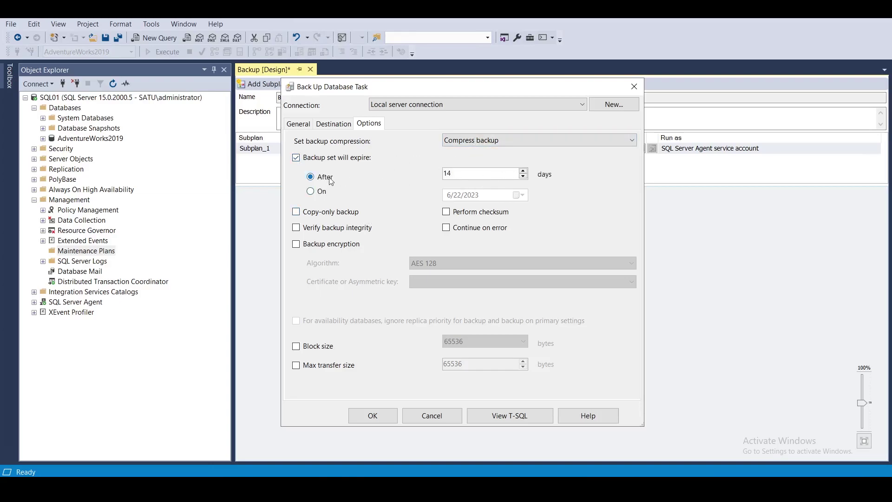
left_click(296, 157)
left_click(296, 346)
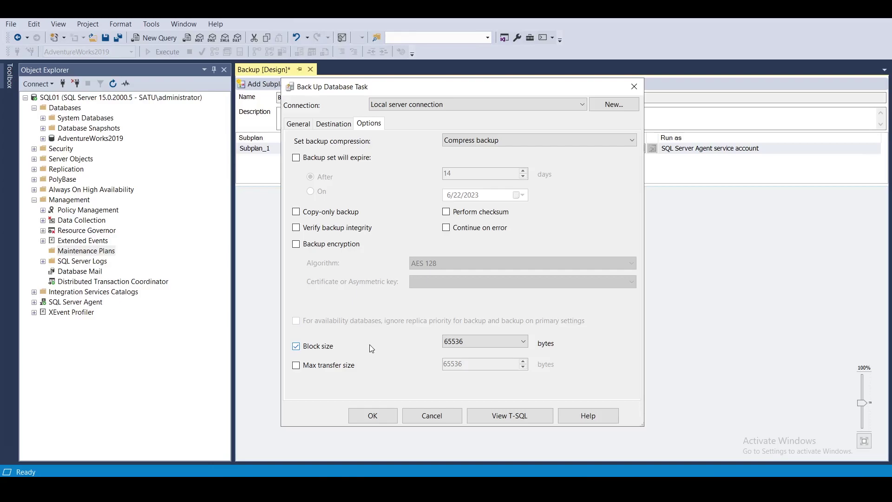
left_click(299, 352)
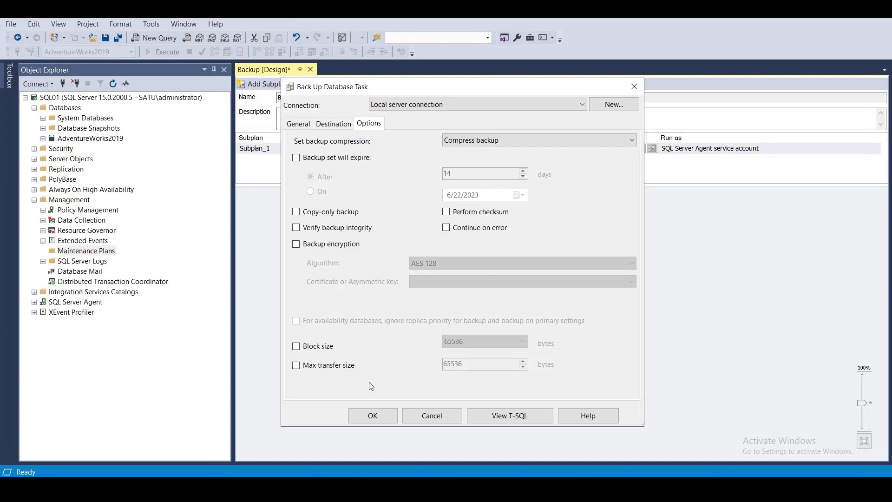
Step: Recheck the full backup task's destination and general settings, accept them, and move the task closer to the design surface's upper-left corner
left_click(334, 124)
left_click(298, 124)
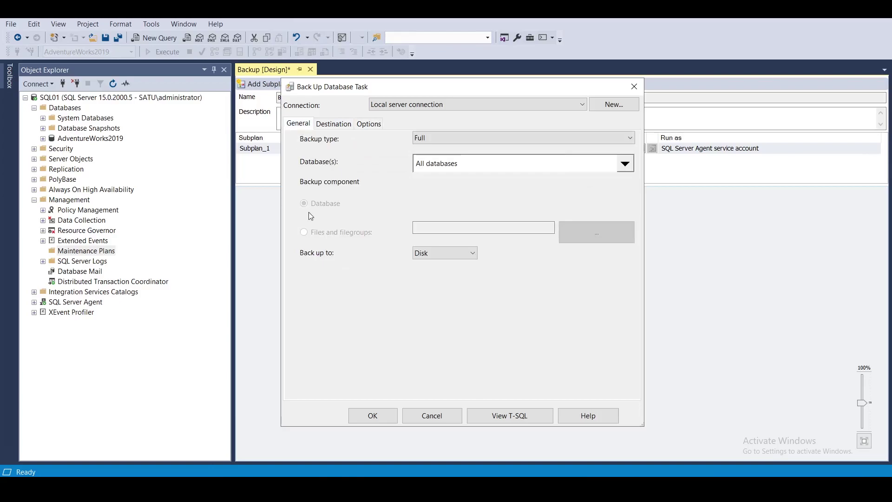
left_click(383, 412)
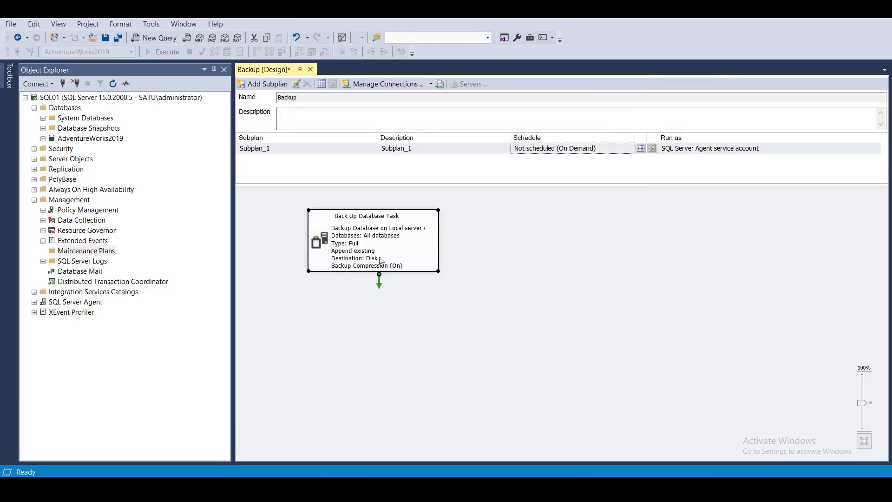
left_click_drag(357, 243, 325, 240)
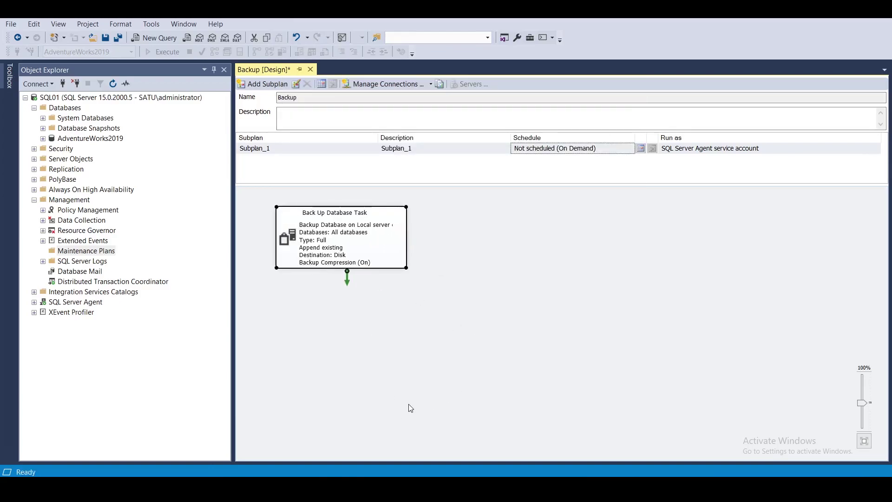
left_click(99, 141)
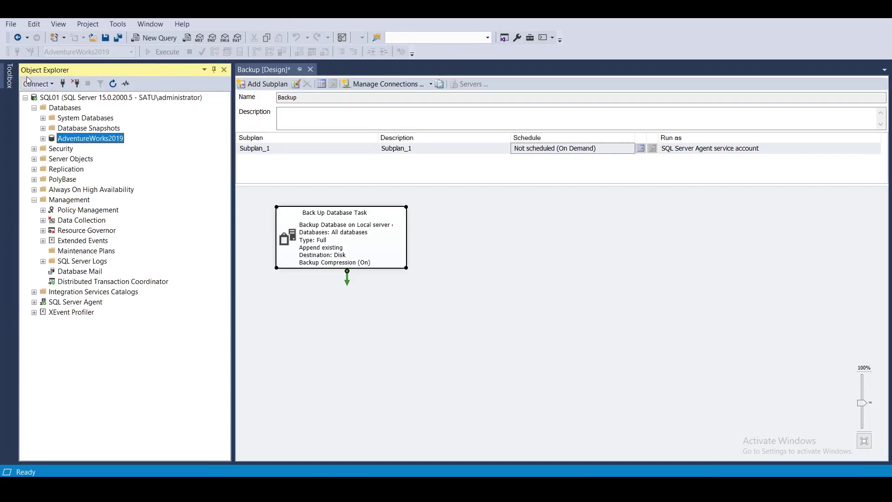
left_click(9, 76)
left_click_drag(73, 123, 482, 250)
left_click(491, 362)
left_click(545, 290)
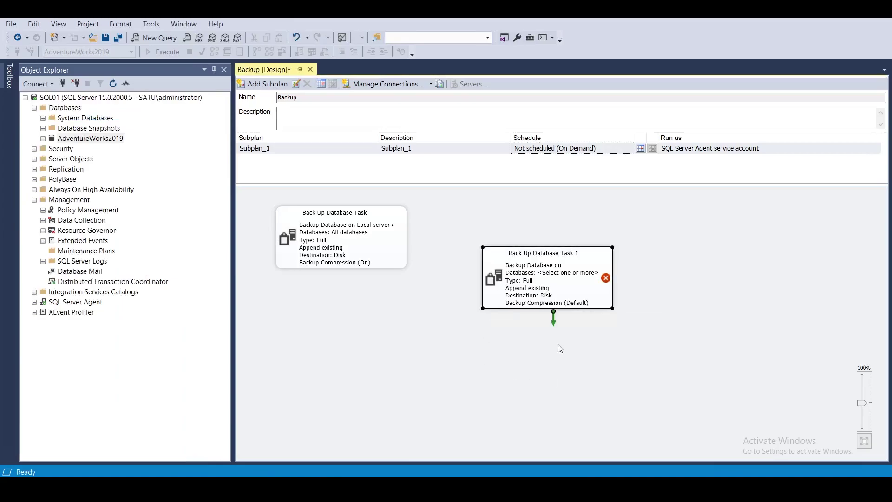
double_click(564, 291)
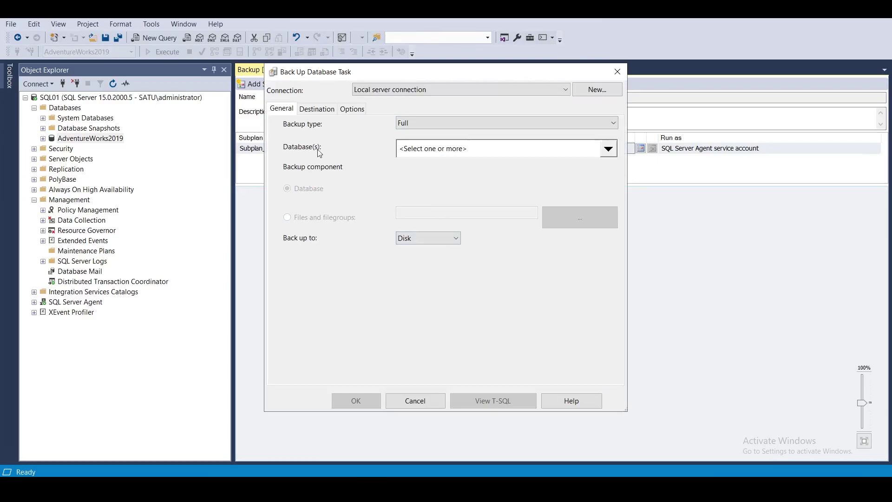
left_click(434, 402)
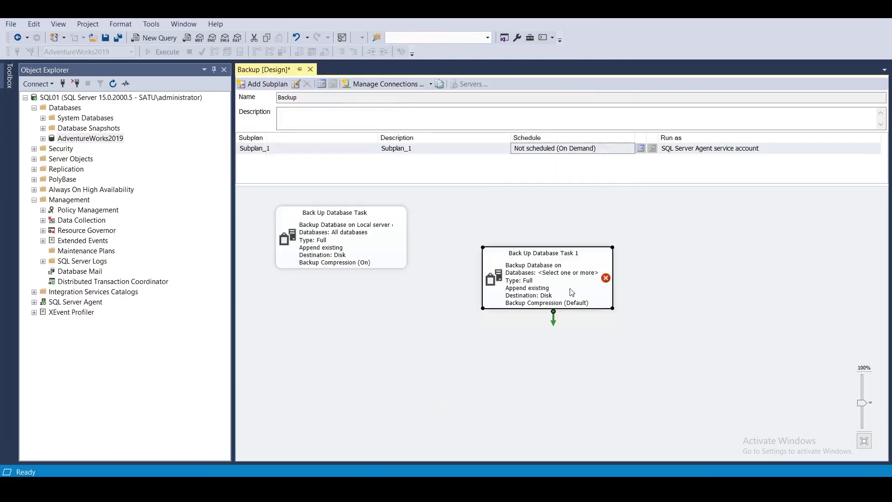
key("Delete")
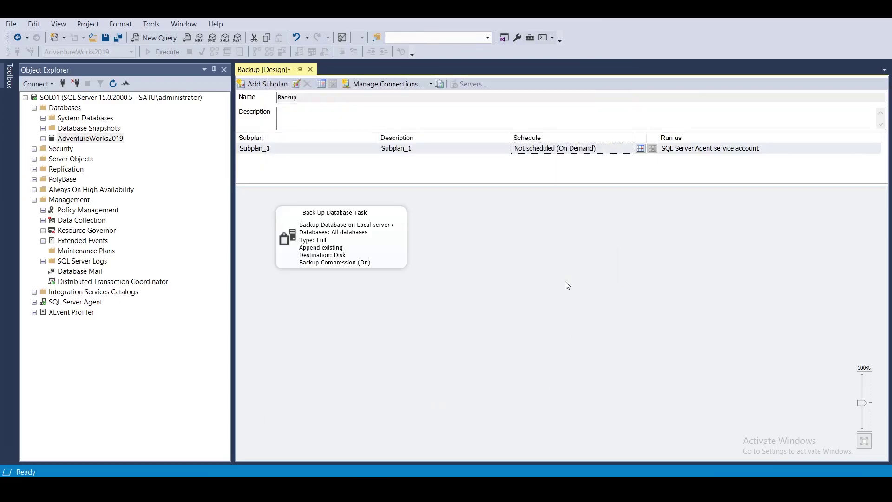
Step: Duplicate the full backup task and place the copy beside the original on the design surface
left_click(348, 240)
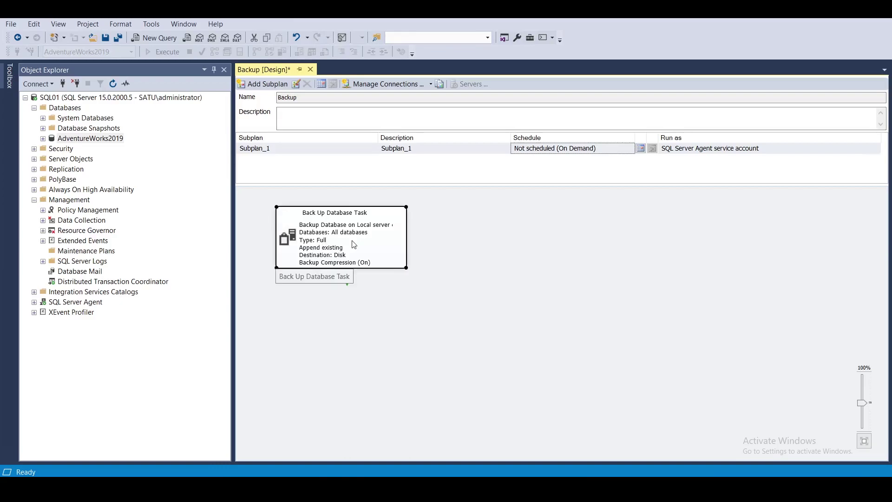
key("ctrl+c")
key("ctrl+v")
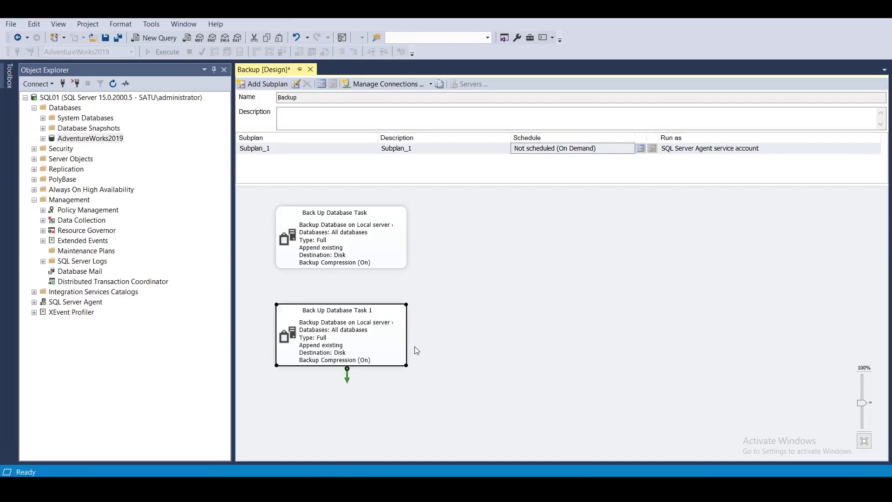
left_click_drag(392, 341, 551, 264)
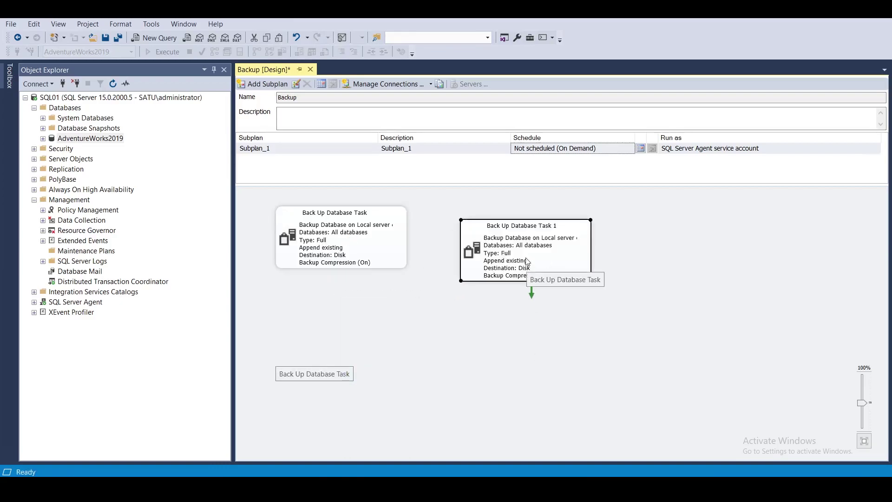
Step: Set the backup type of the duplicated Back Up Database Task to Transaction Log
double_click(526, 265)
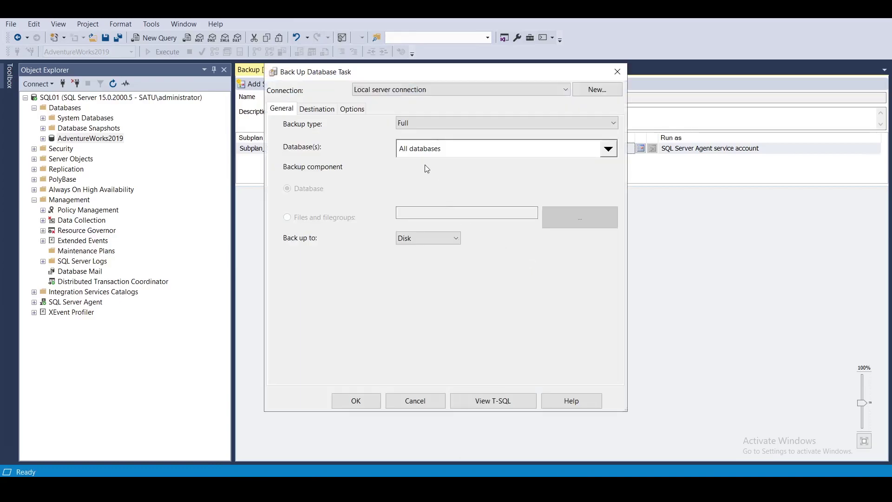
left_click(600, 124)
left_click(488, 153)
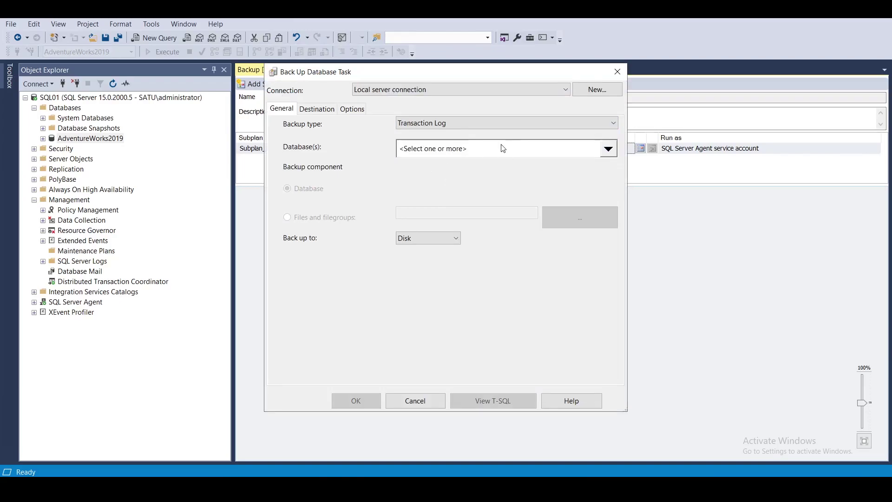
left_click(442, 124)
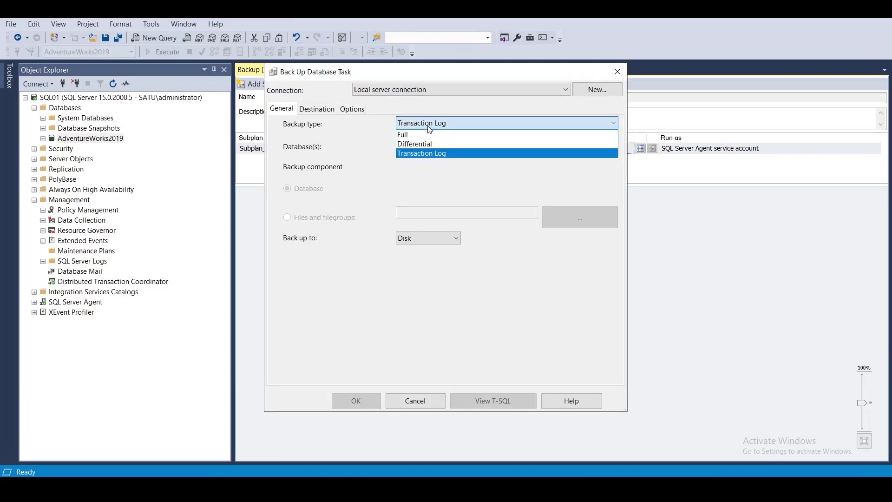
left_click(428, 155)
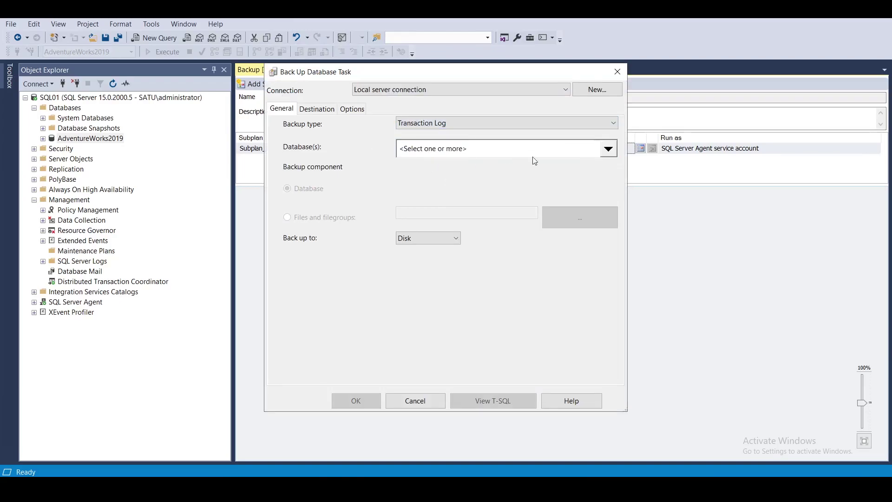
Step: Select all databases for the transaction log backup, keeping databases that are not online ignored
left_click(616, 148)
left_click(420, 214)
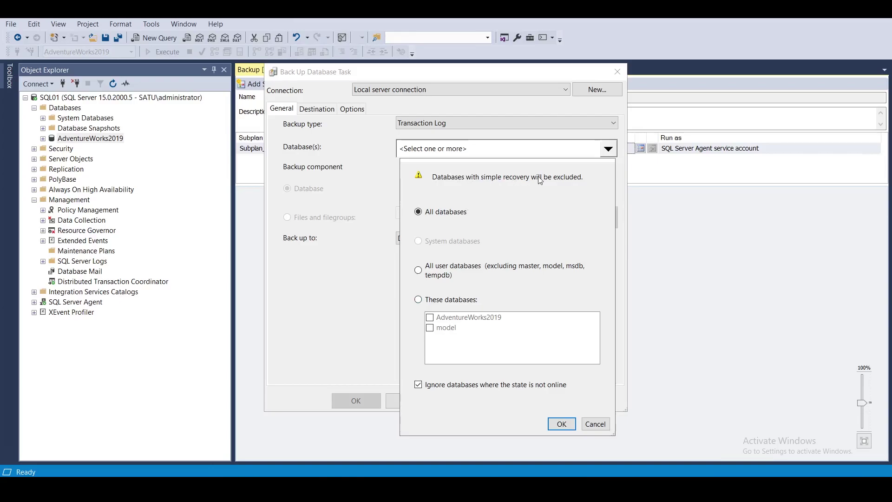
left_click(418, 300)
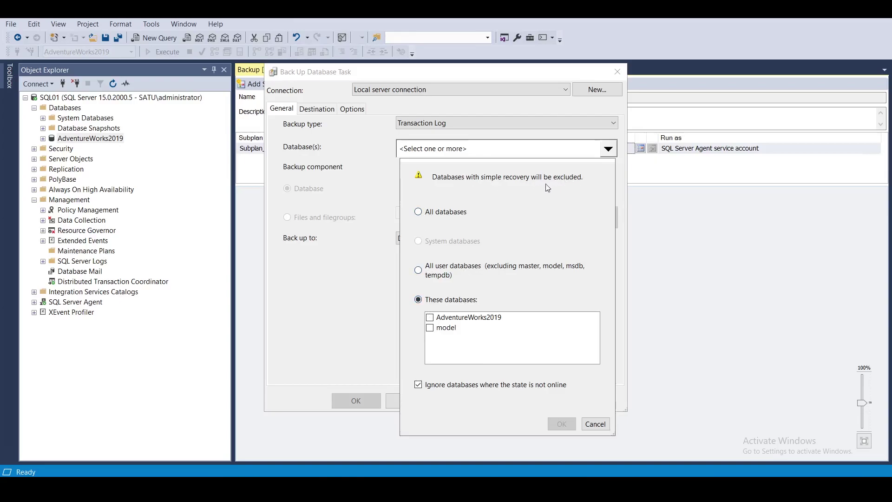
left_click(428, 212)
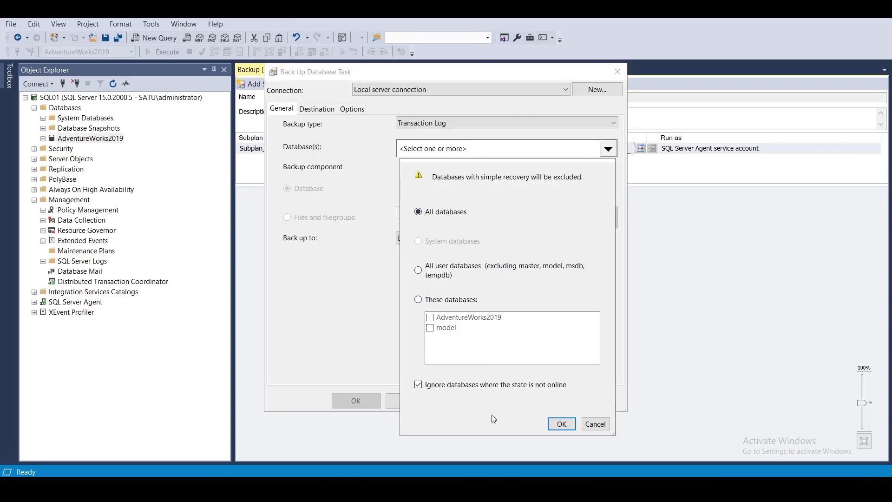
left_click(561, 424)
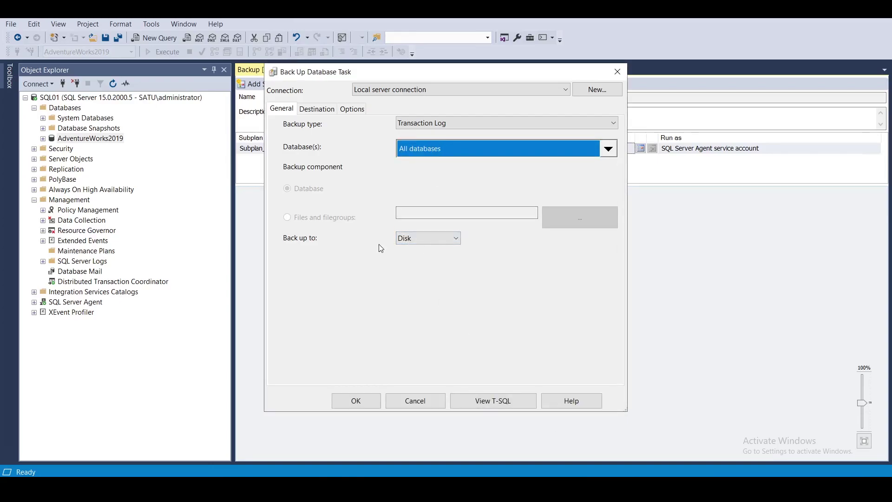
Step: Set the destination folder for the transaction log backup files to H:\BACKUP\LOG
left_click(325, 109)
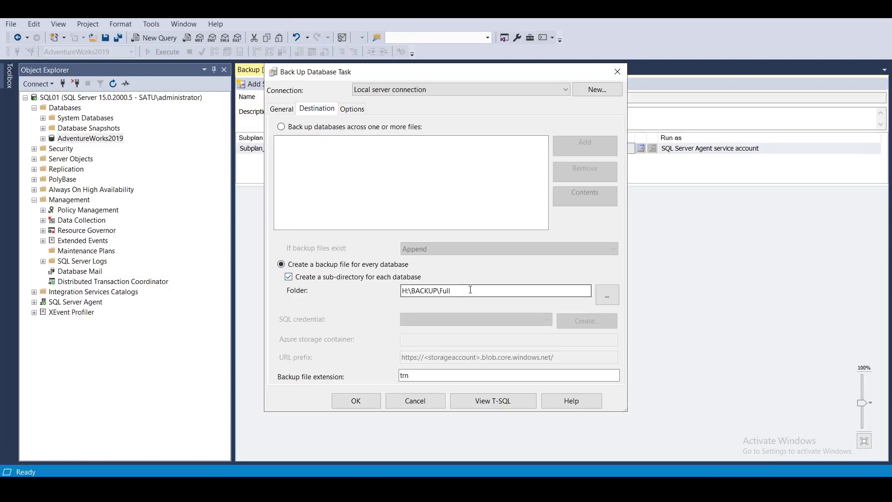
left_click(608, 295)
left_click(330, 140)
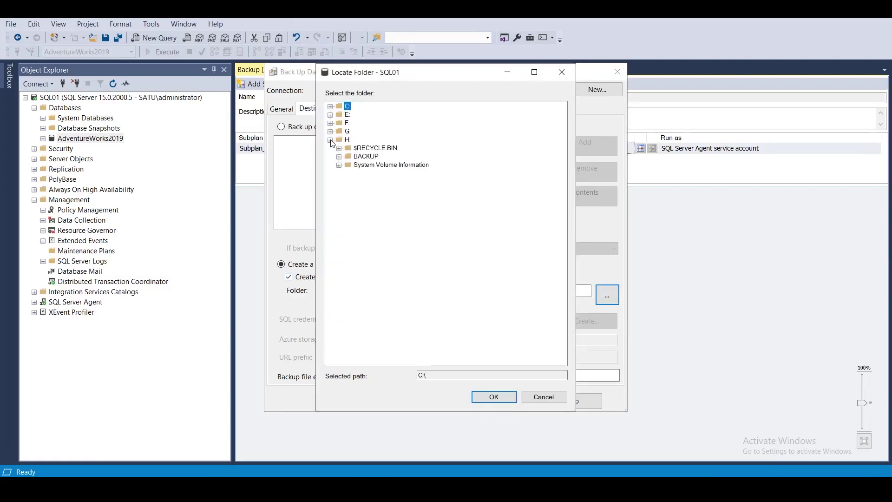
left_click(339, 156)
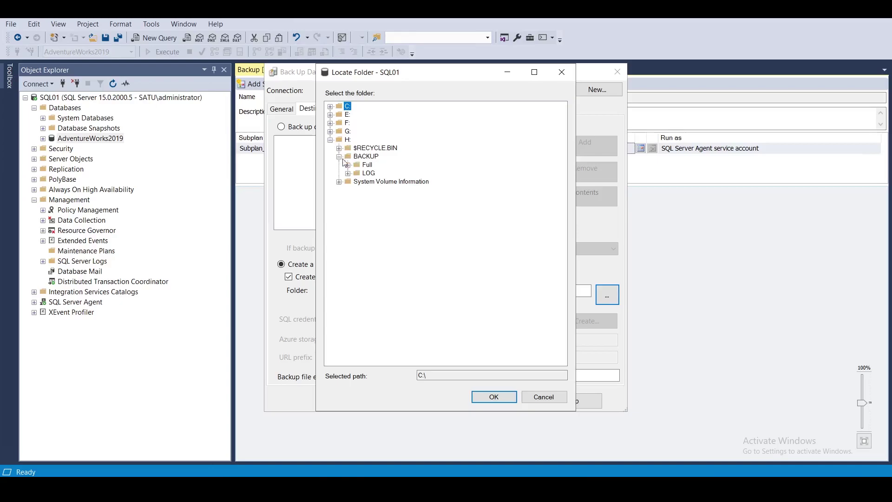
left_click(369, 172)
left_click(491, 397)
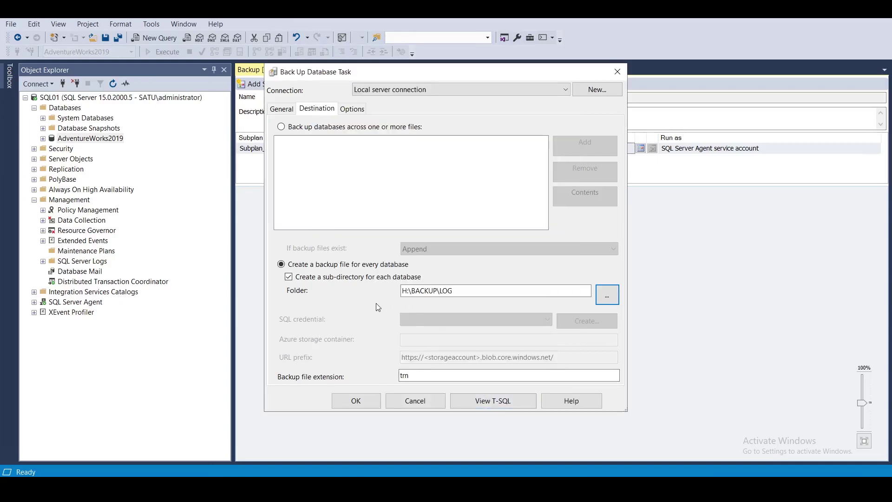
Step: Keep trn as the log backup file extension and Compress backup as the compression option, and accept the task's settings
left_click(498, 290)
left_click(433, 376)
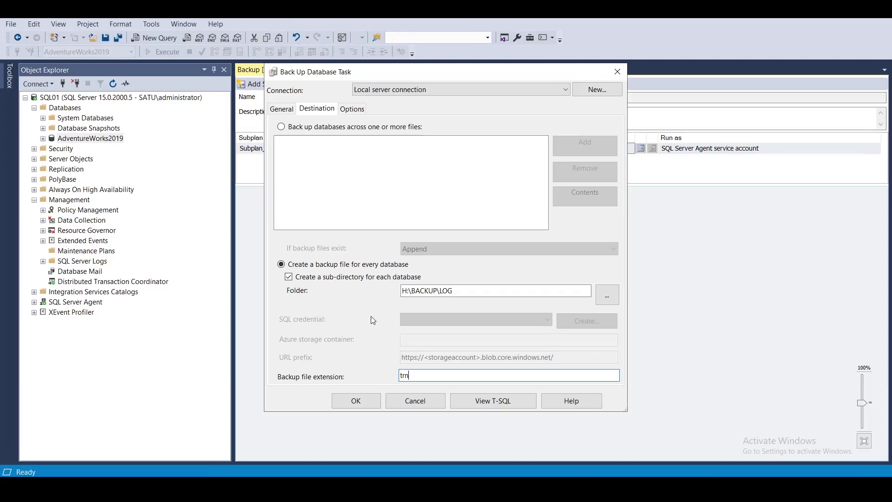
left_click(355, 109)
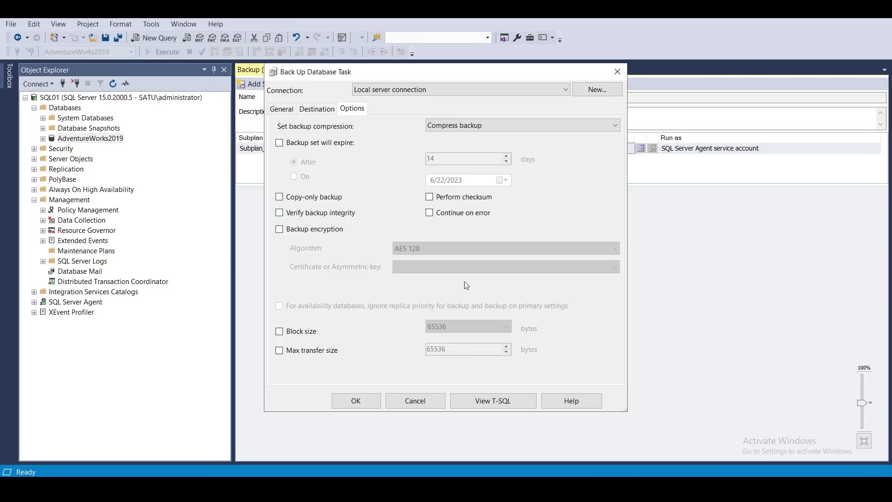
left_click(356, 400)
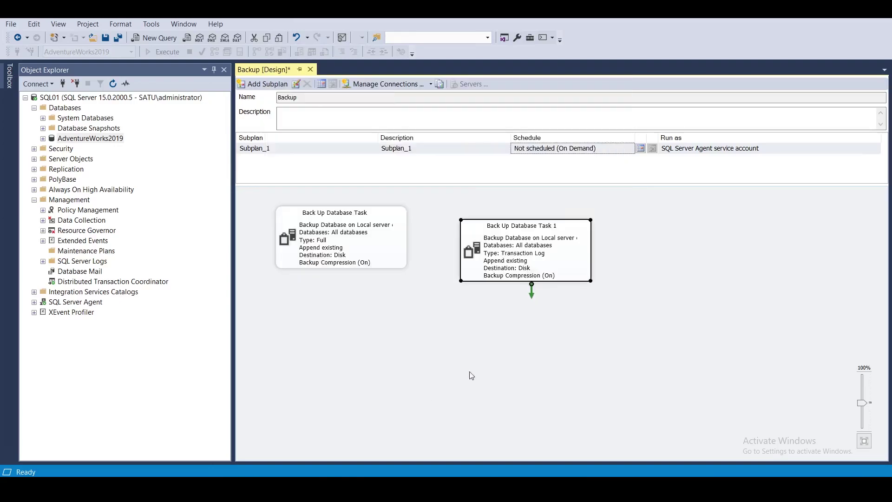
Step: Try the transaction log task below the full backup task, and finally align it beside that task
left_click_drag(512, 264, 400, 339)
key("ctrl+z")
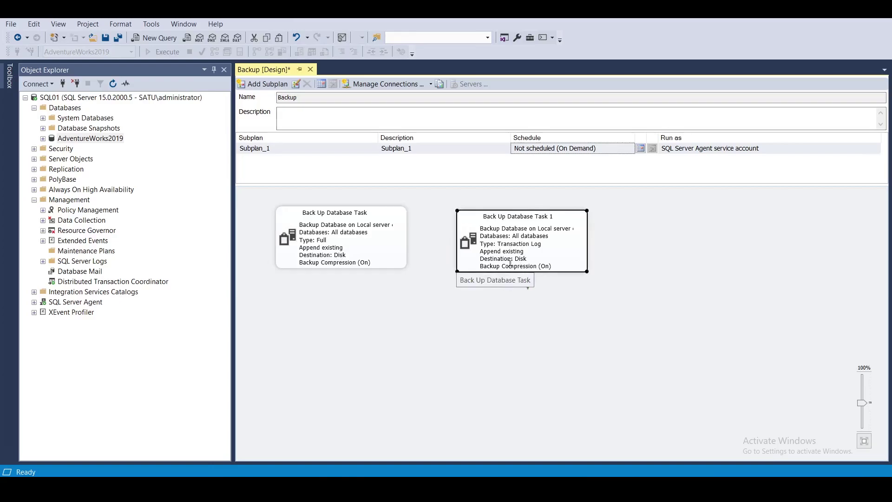
left_click_drag(515, 238, 384, 349)
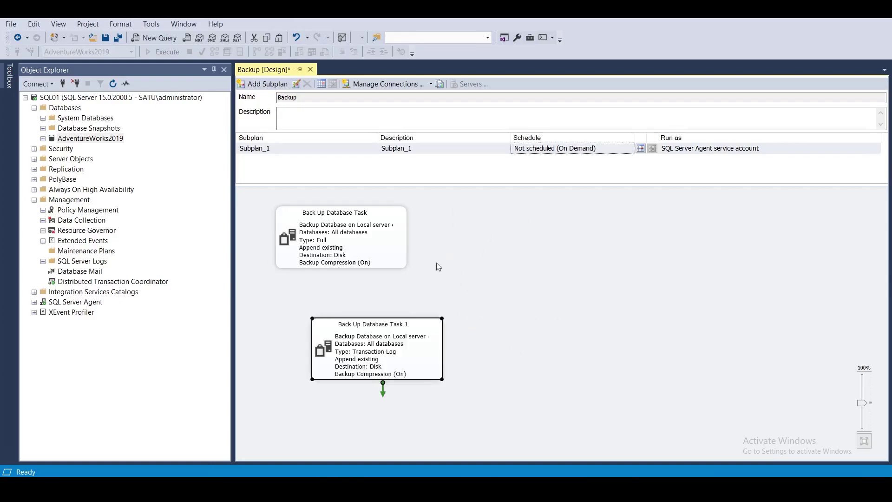
left_click_drag(416, 359, 572, 251)
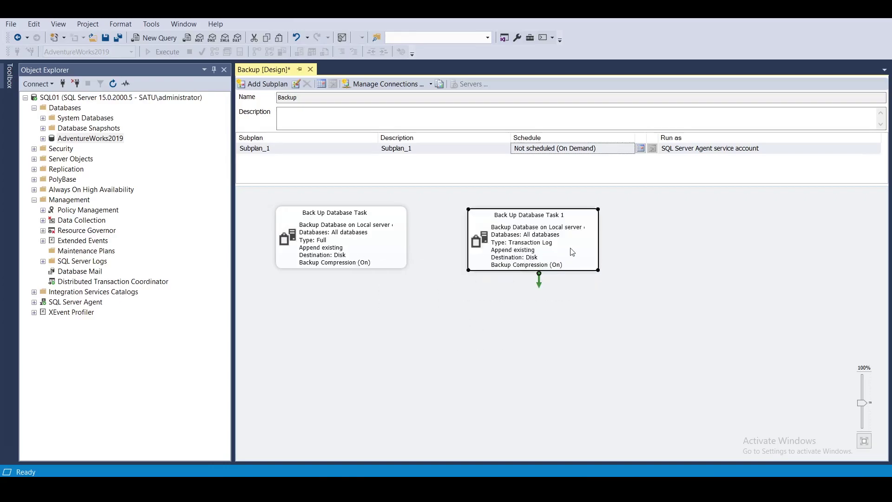
Step: Link the full backup task to the transaction log backup task and save the maintenance plan
left_click(357, 258)
left_click_drag(347, 281, 523, 257)
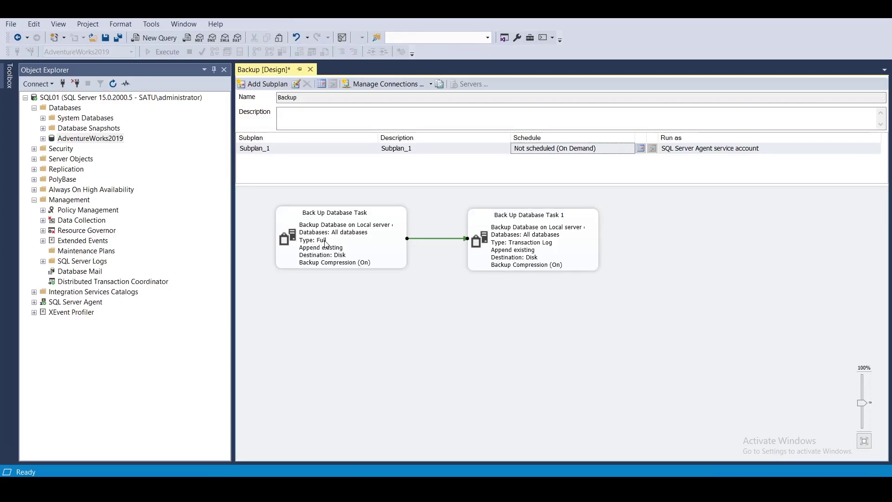
left_click(545, 245)
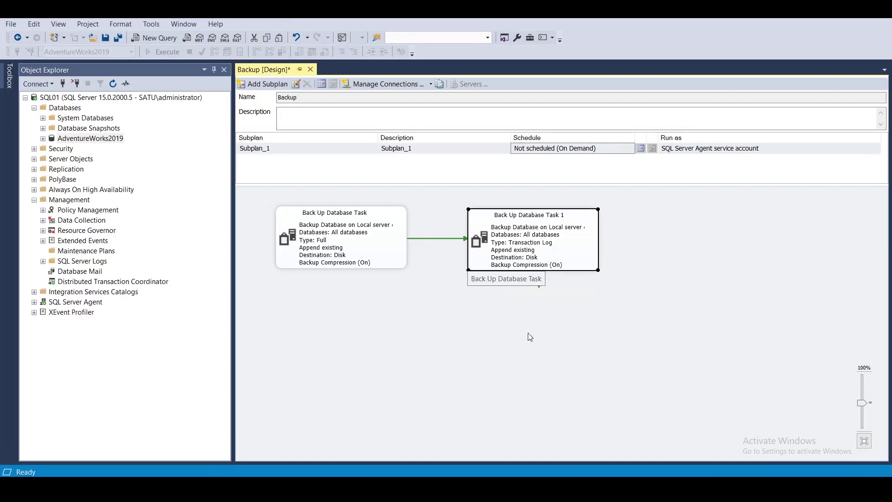
left_click(105, 38)
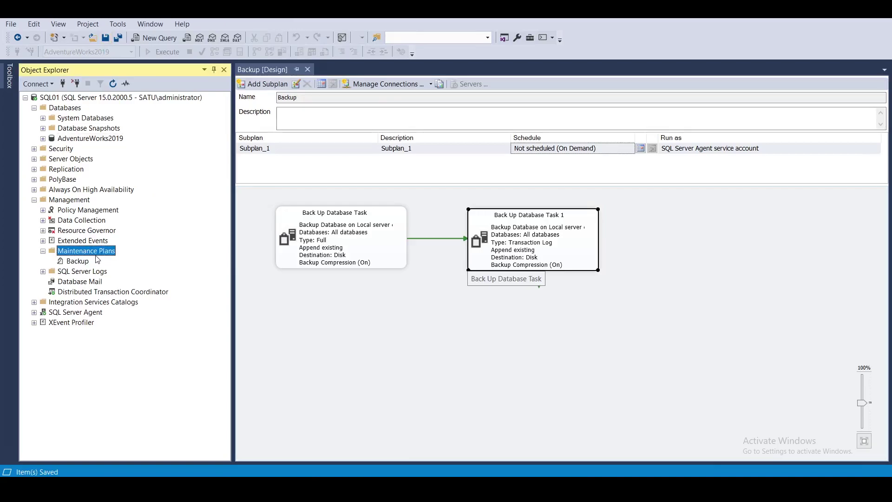
Step: Execute the saved Backup maintenance plan
left_click(79, 262)
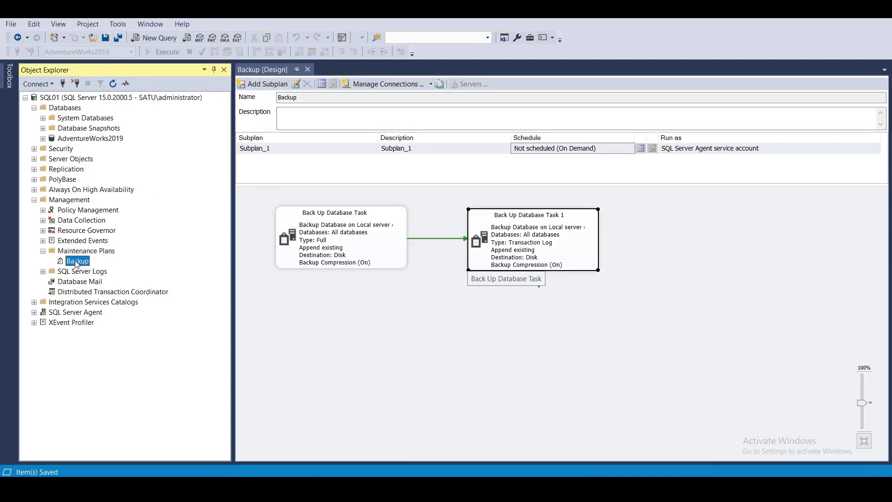
right_click(78, 263)
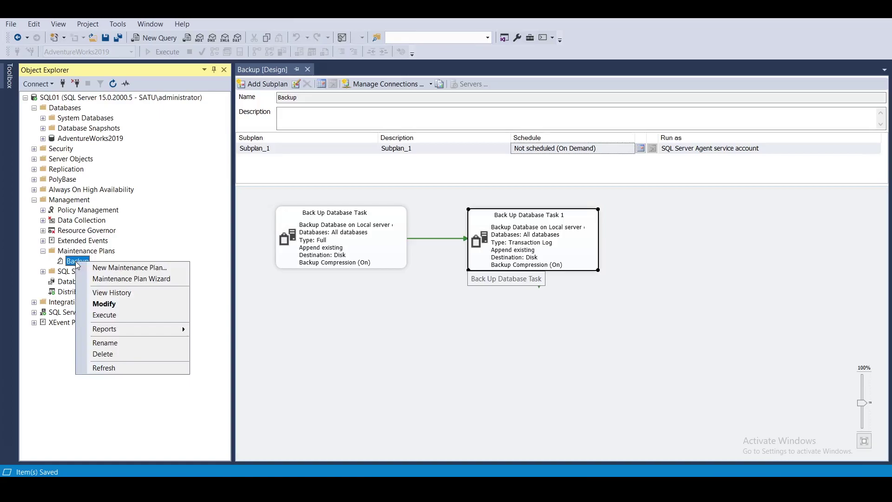
left_click(104, 315)
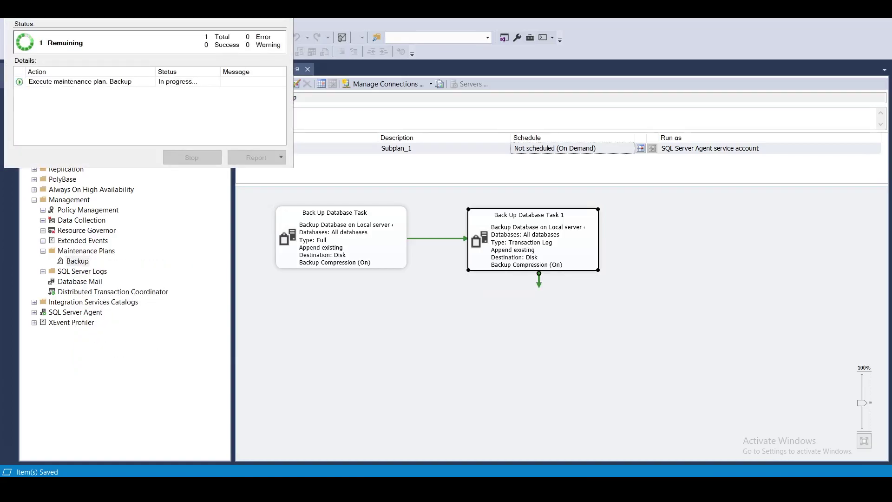
Step: Browse H:\BACKUP in File Explorer and inspect the contents of its LOG and Full folders
key("super+e")
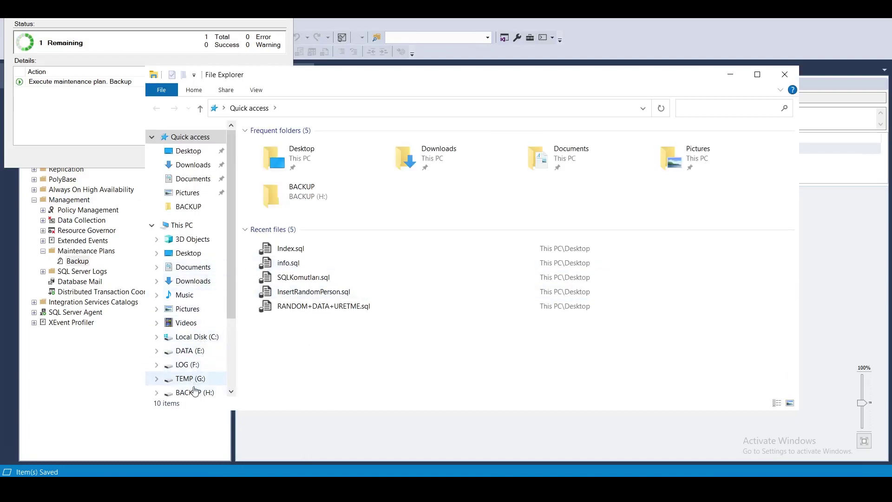
left_click(194, 390)
double_click(296, 147)
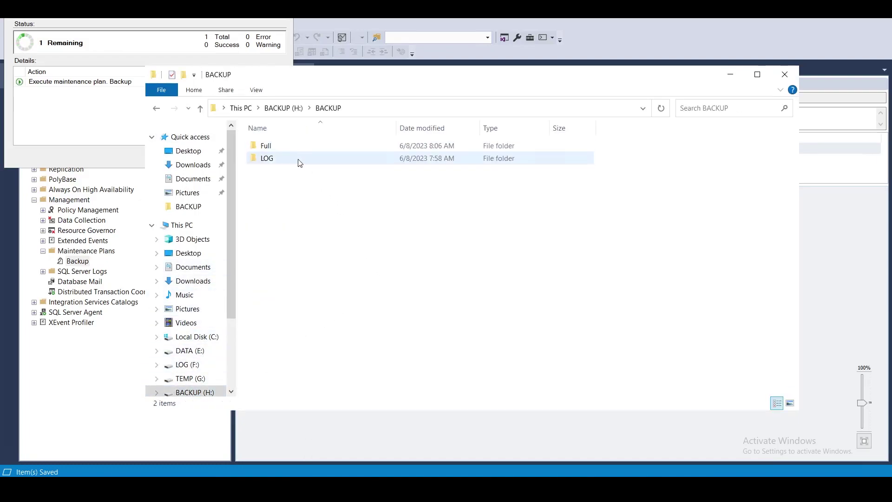
double_click(286, 159)
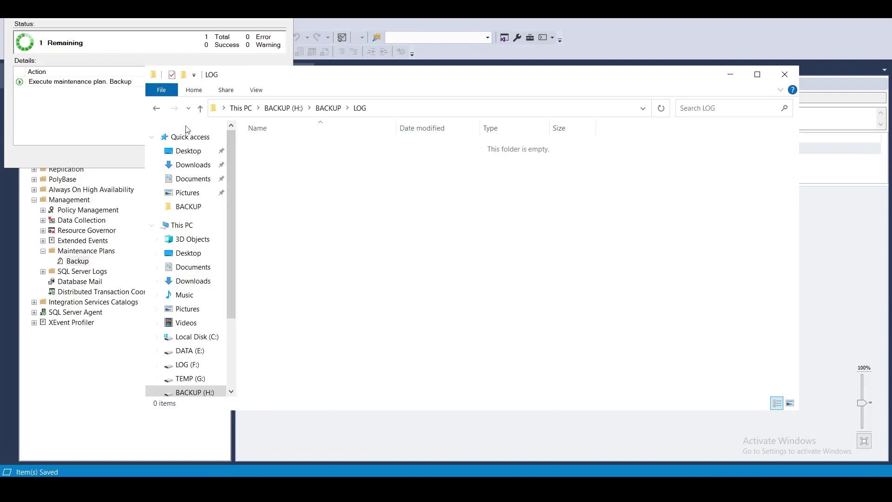
left_click(156, 107)
left_click(283, 147)
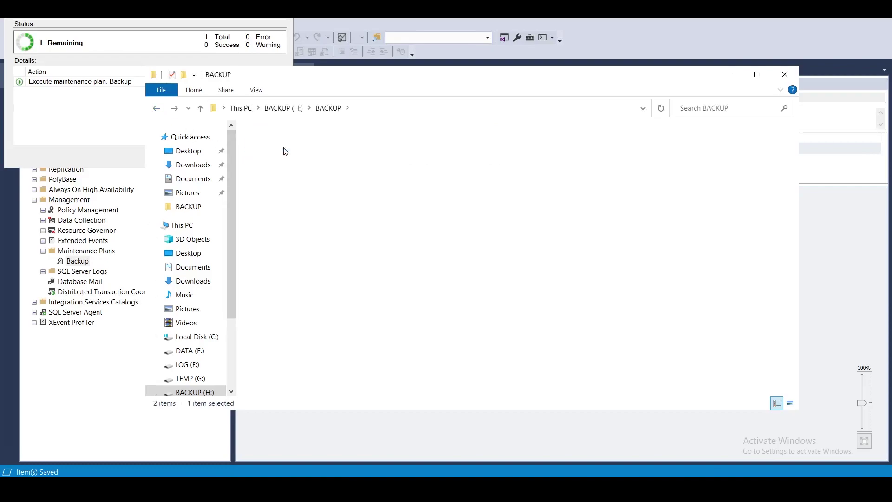
double_click(284, 147)
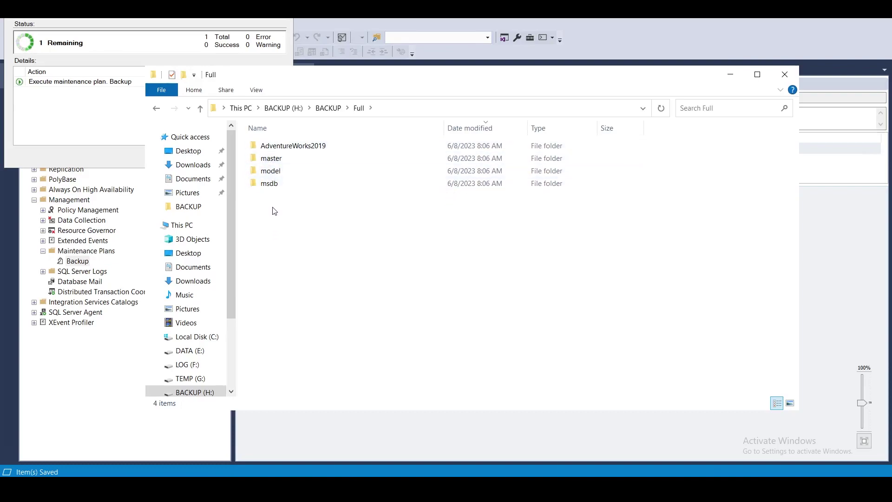
Step: Check the AdventureWorks2019 folder in H:\BACKUP\LOG for the transaction log backup, and close File Explorer and the execution progress dialog
left_click(156, 108)
left_click(281, 161)
double_click(280, 161)
double_click(291, 147)
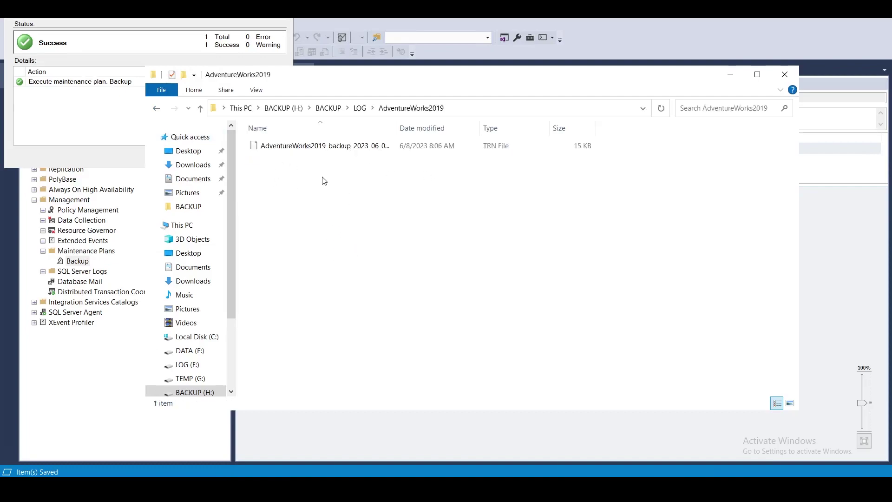
left_click(785, 74)
left_click(191, 160)
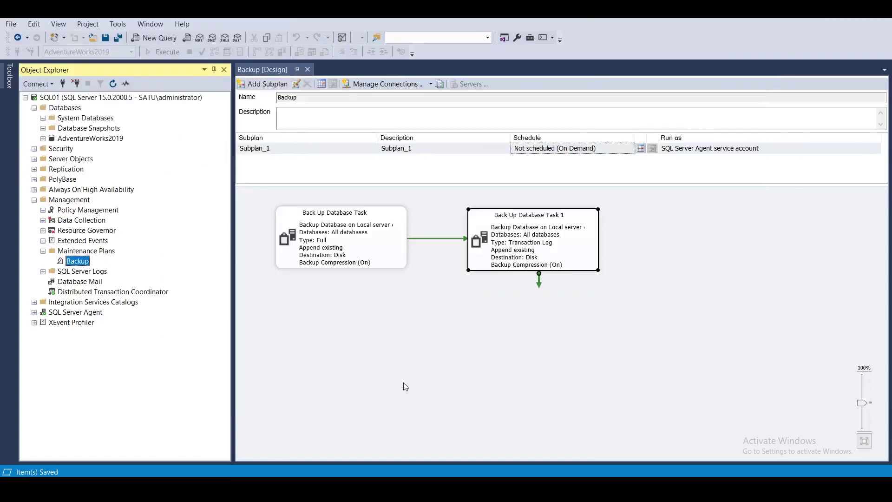
right_click(84, 261)
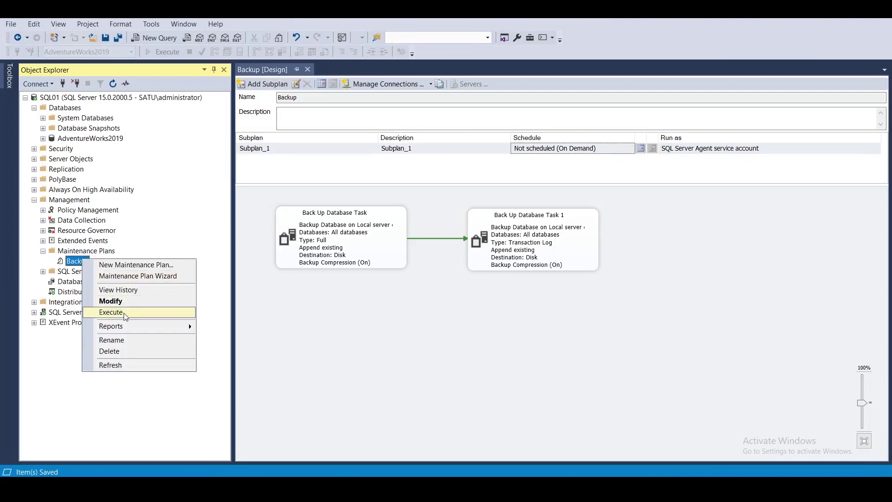
left_click(262, 309)
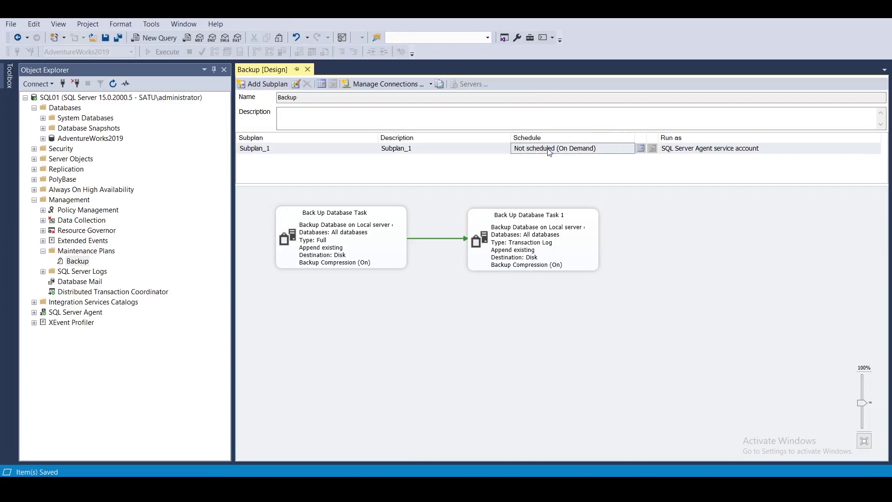
Step: Start a new job schedule for Subplan_1 and set its frequency to Daily
left_click(641, 152)
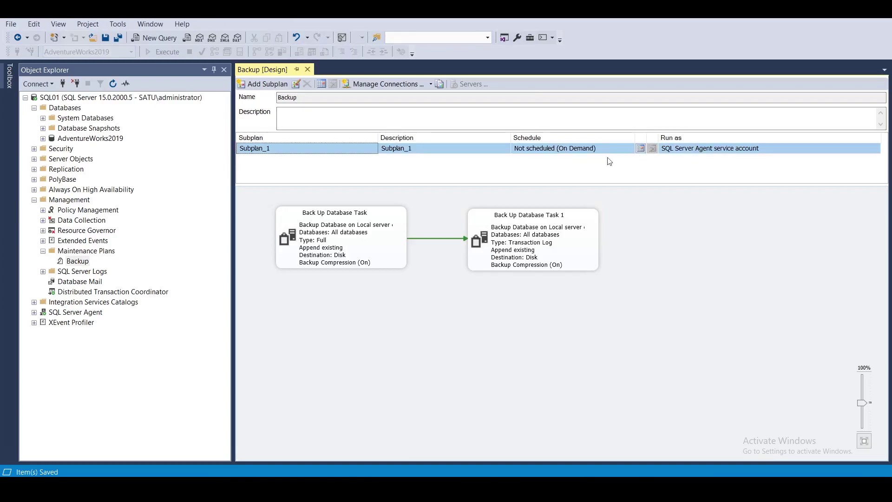
left_click(641, 149)
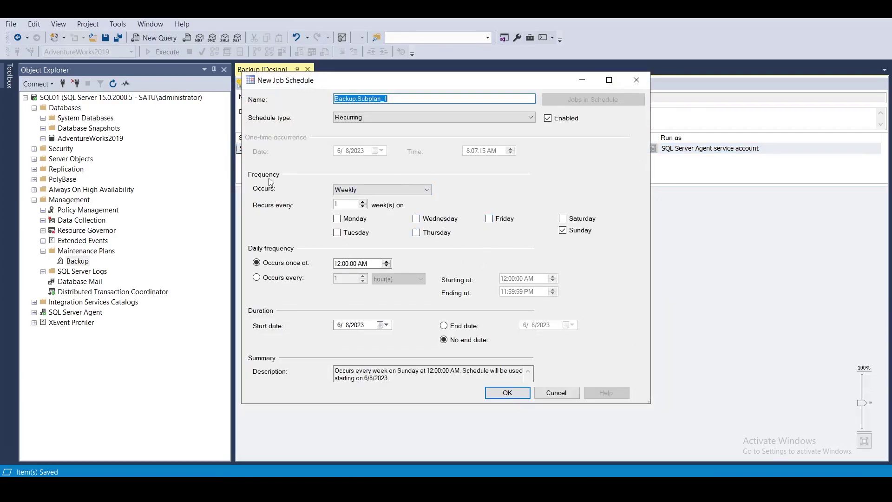
left_click(402, 191)
left_click(362, 200)
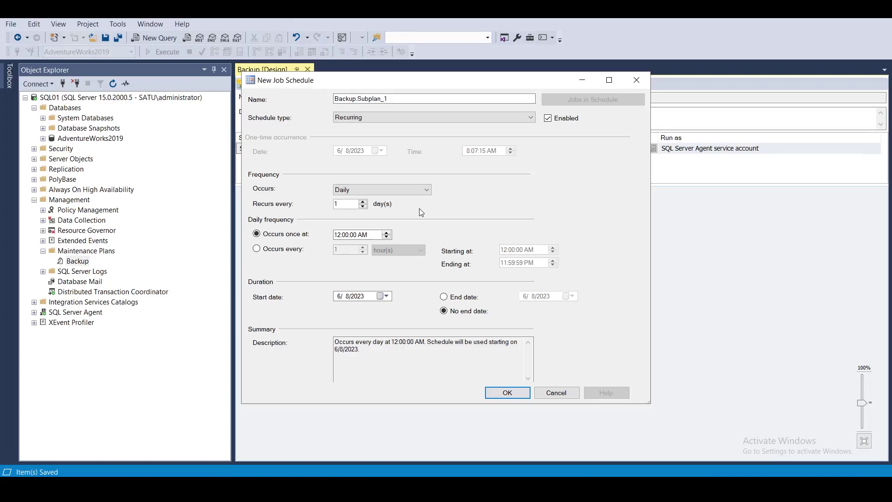
Step: Try a recurrence of every 2 days, review the schedule summary, and return the recurrence to 1 day
left_click(364, 202)
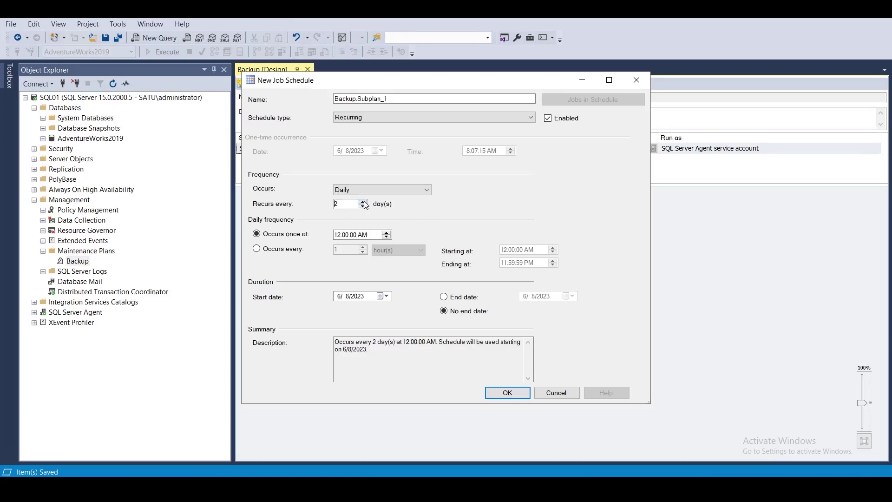
left_click(365, 208)
left_click(364, 207)
left_click(365, 204)
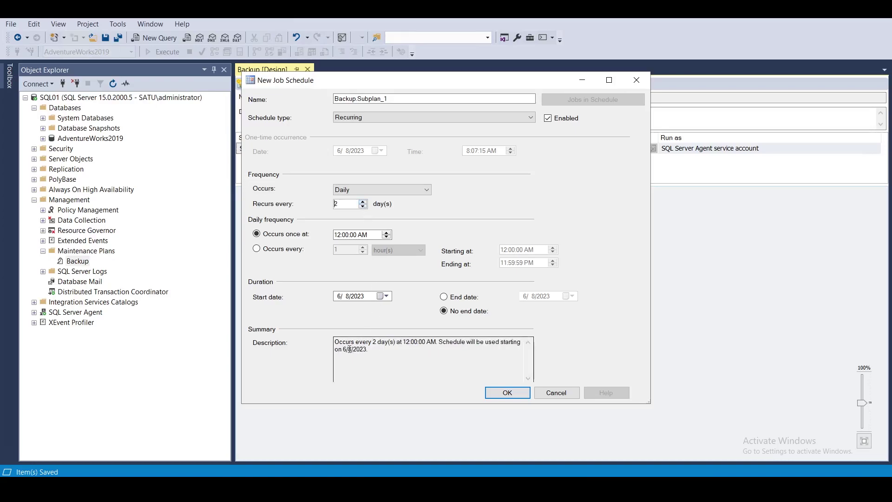
left_click_drag(360, 344, 396, 344)
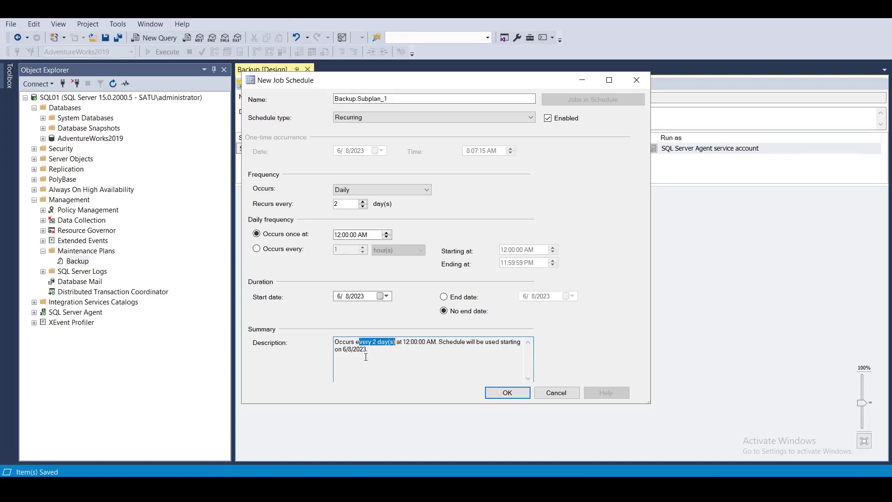
left_click(364, 206)
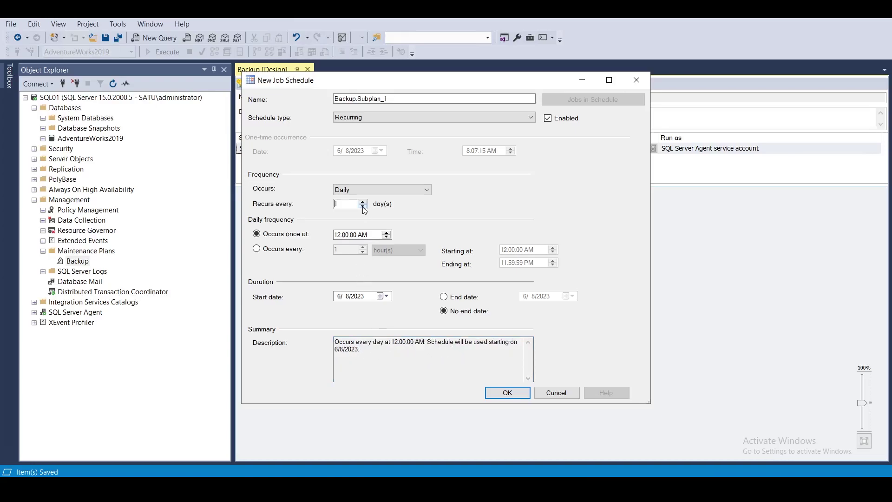
Step: Set the daily schedule to occur once at 7:00:00 PM, accept it, and save the maintenance plan
left_click(339, 235)
left_click(388, 238)
left_click(387, 238)
left_click(388, 238)
left_click(387, 238)
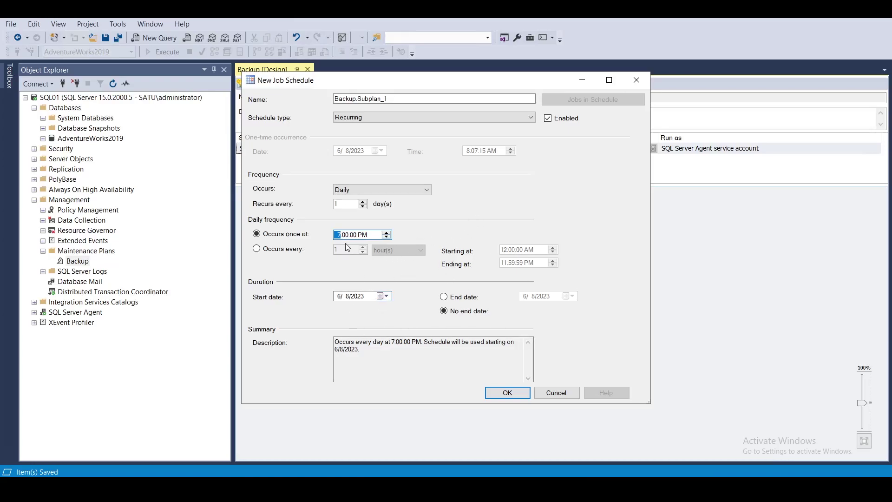
key("Tab")
left_click_drag(397, 342, 417, 343)
left_click(517, 393)
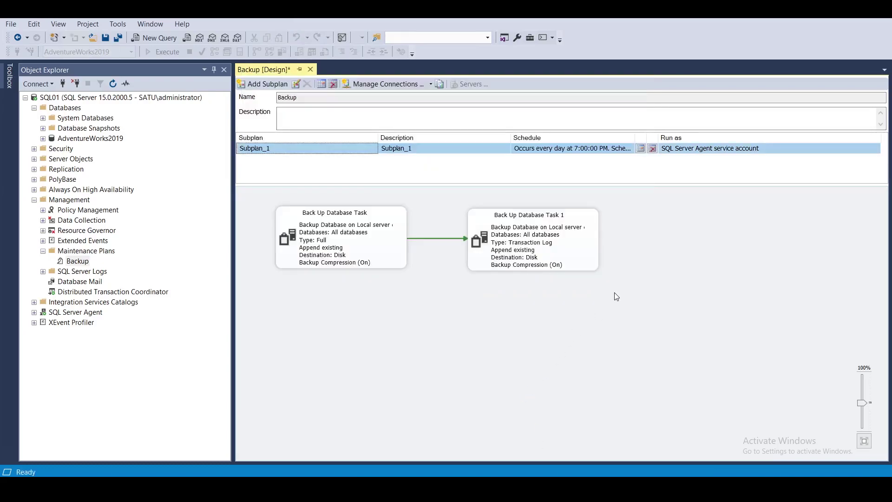
left_click(105, 38)
Step: Change the Subplan_1 schedule to occur once daily at 8:10:00 AM and accept it
left_click(641, 148)
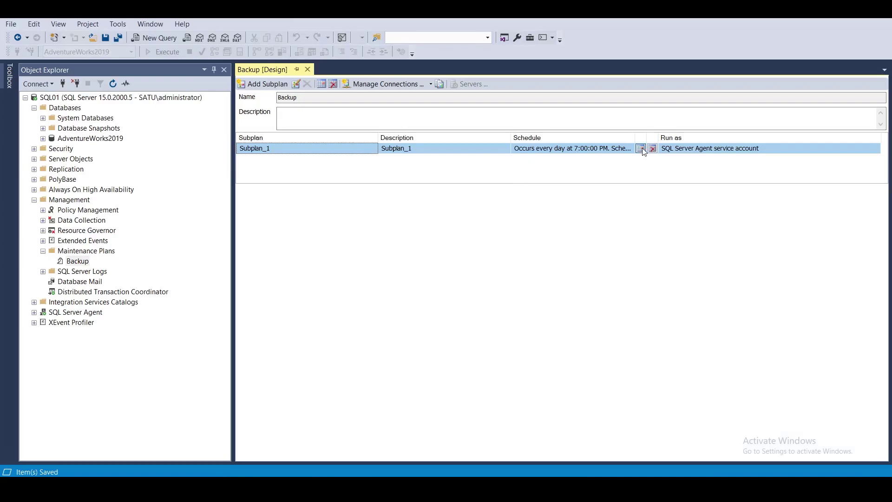
left_click(373, 239)
left_click(357, 235)
type("10")
key("Return")
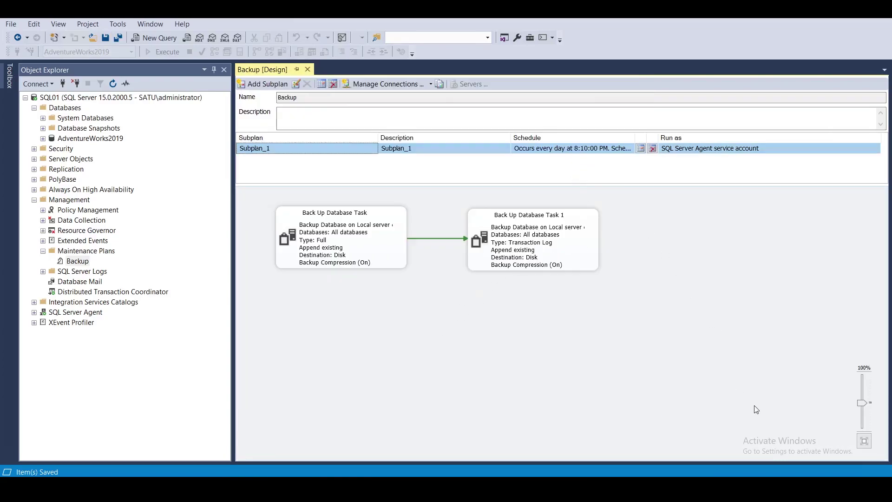
left_click(640, 147)
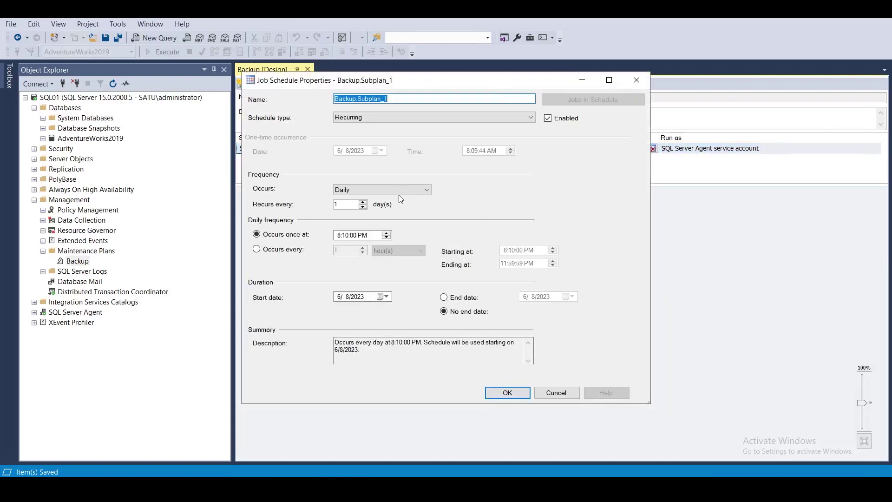
key("Escape")
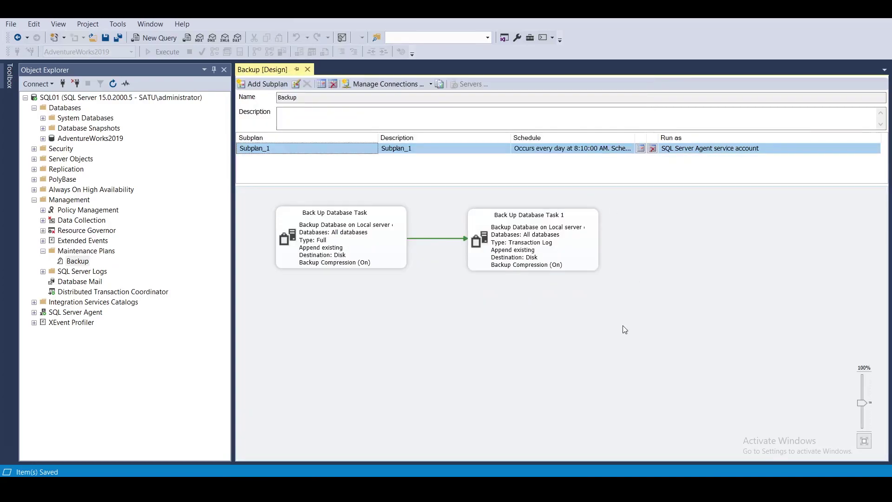
Step: Open the Job Activity Monitor under SQL Server Agent and execute the Backup maintenance plan again
left_click(34, 312)
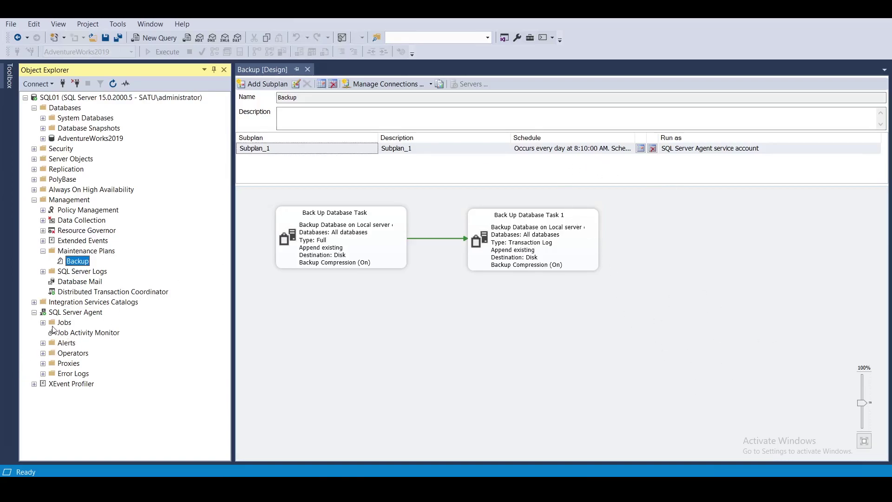
double_click(89, 333)
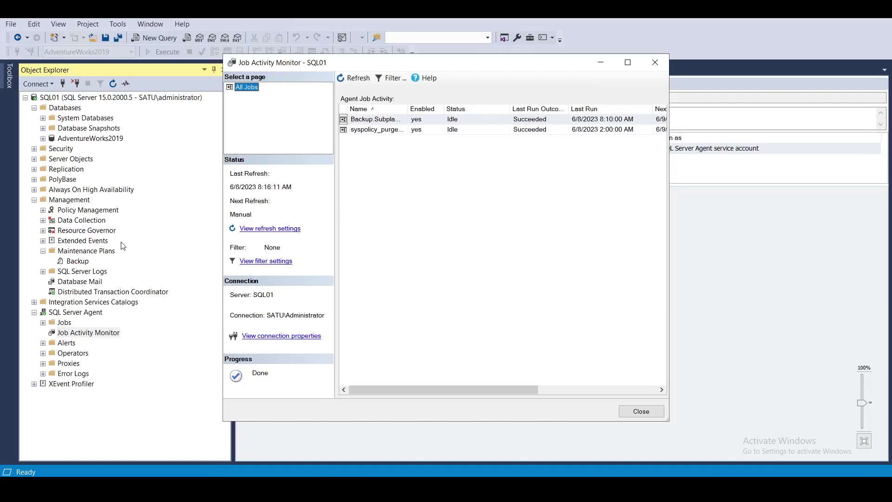
right_click(77, 261)
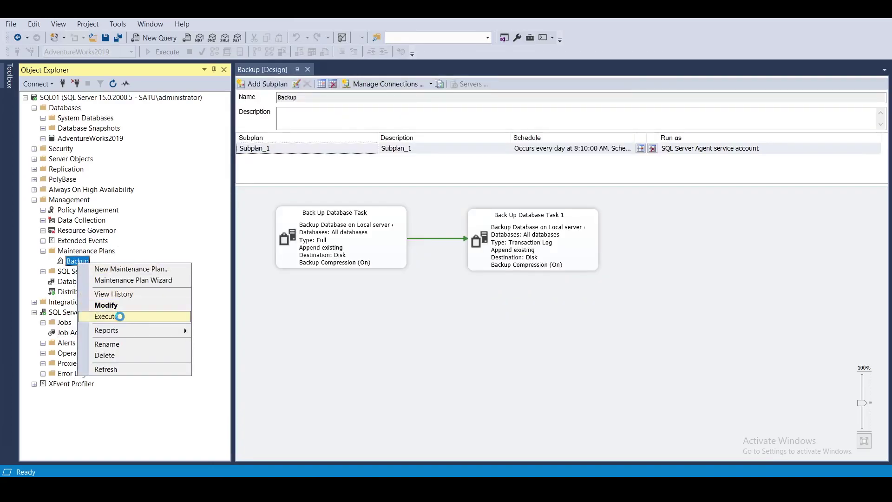
left_click(122, 317)
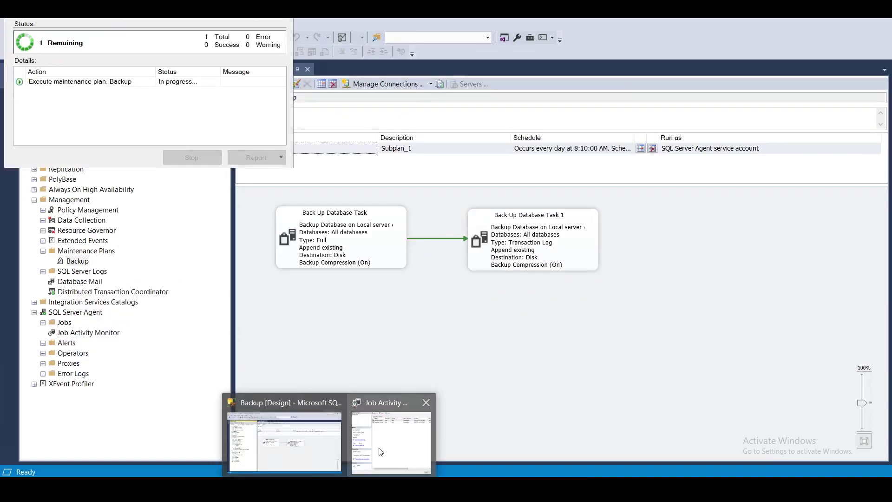
Step: Refresh the Job Activity Monitor, widen its Status column, and enlarge the window to examine the running Backup job
left_click(392, 431)
left_click(358, 78)
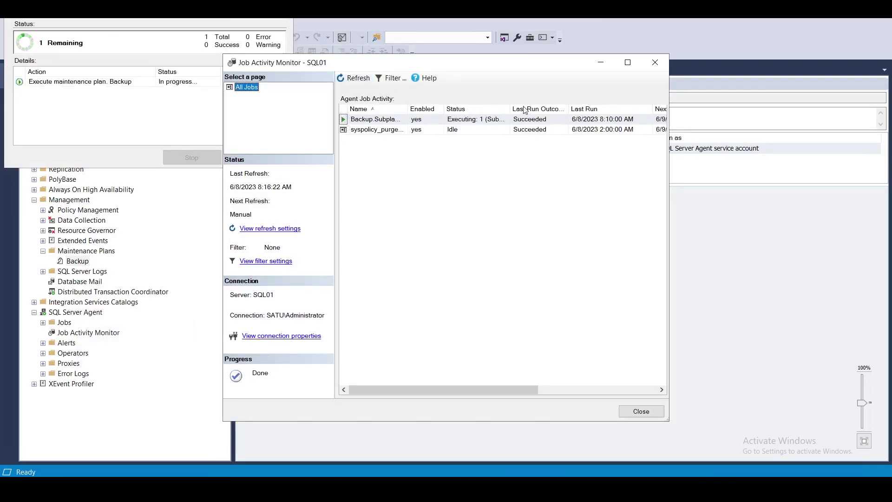
left_click_drag(511, 109, 529, 109)
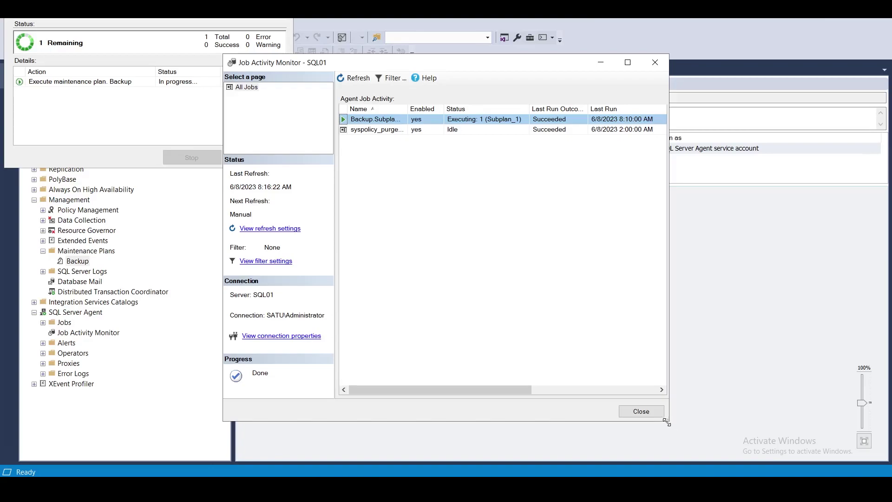
left_click_drag(668, 420, 826, 438)
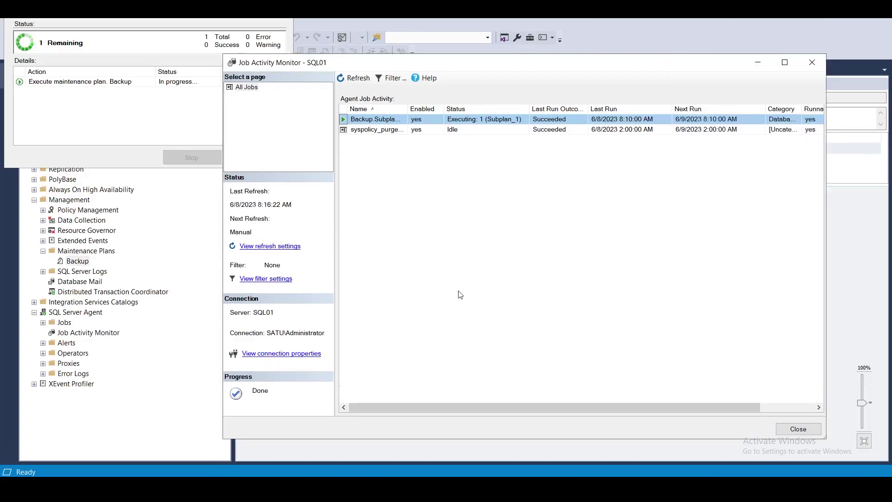
Step: View the Backup.Subplan_1 job history and read the step message details of the 6/8/2023 8:10:00 AM run
right_click(386, 120)
left_click(450, 207)
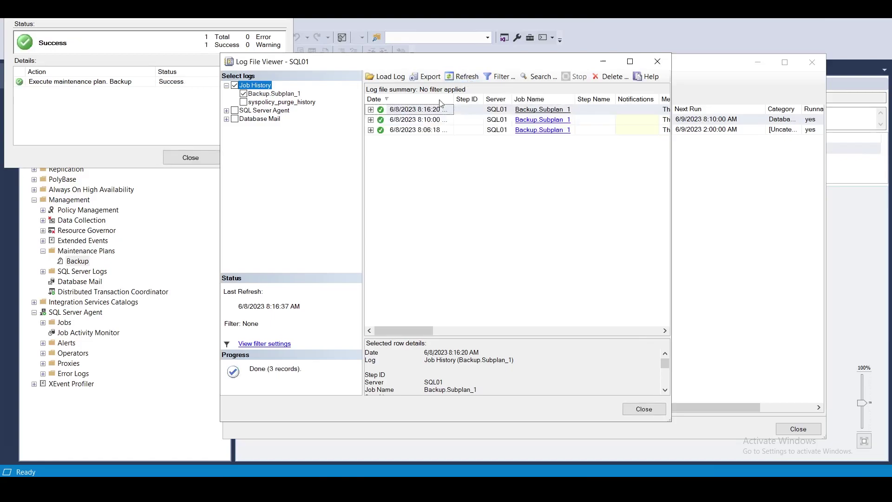
double_click(412, 120)
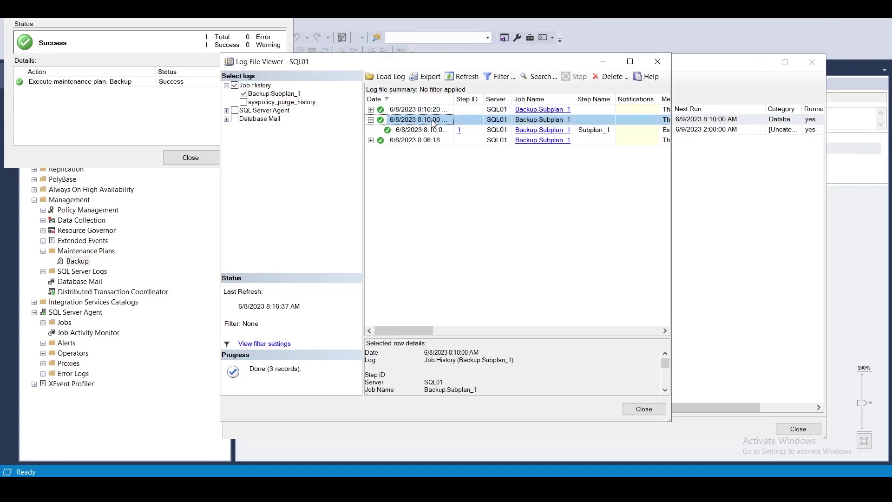
left_click_drag(454, 100, 478, 101)
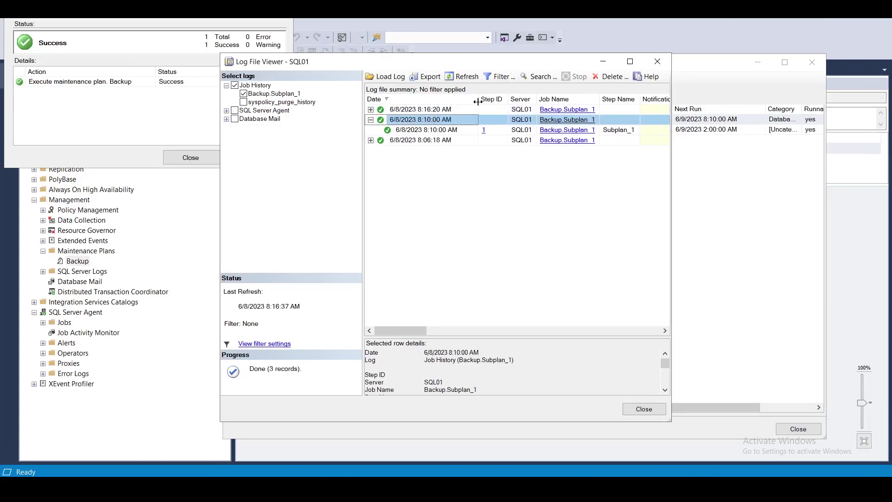
left_click(444, 132)
scroll(666, 391, "down", 5)
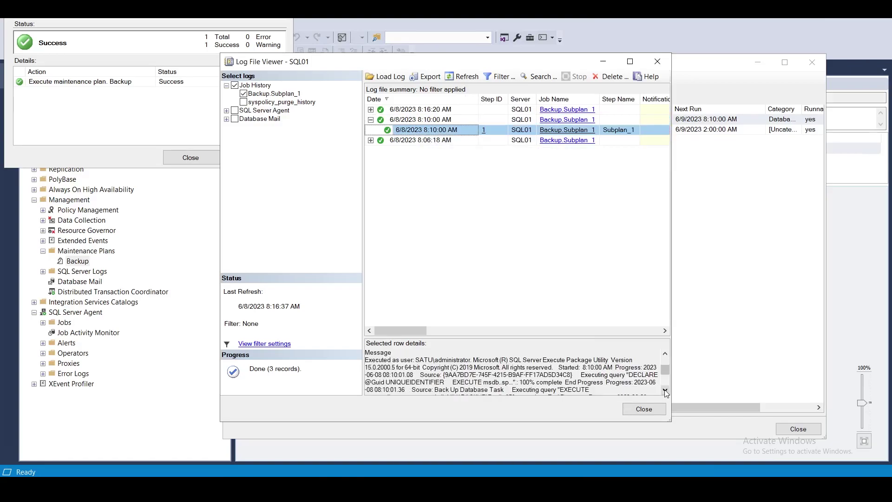
left_click_drag(470, 379, 621, 381)
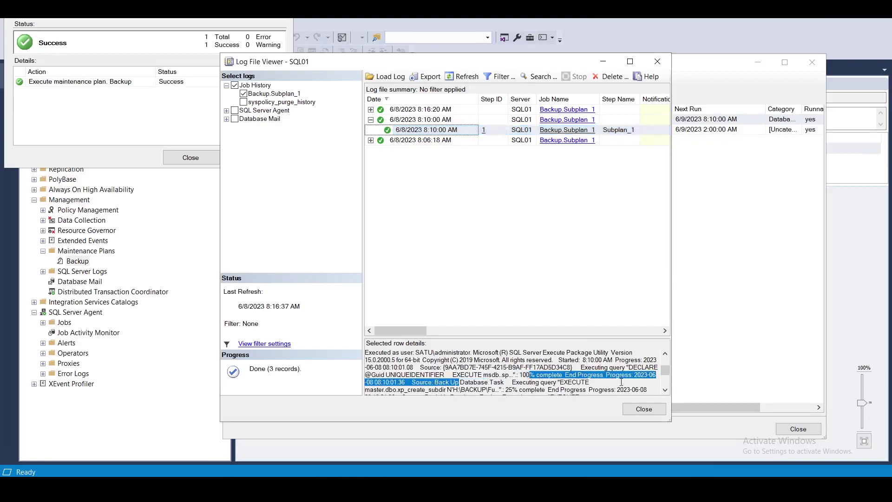
scroll(667, 389, "down", 2)
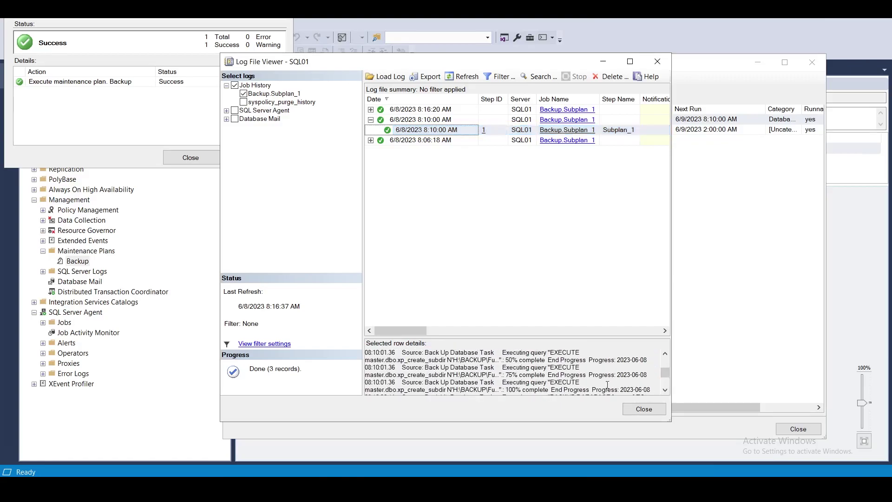
Step: Read the remaining database backup messages and close the Log File Viewer, the plan execution result and the Job Activity Monitor
left_click_drag(629, 390, 379, 360)
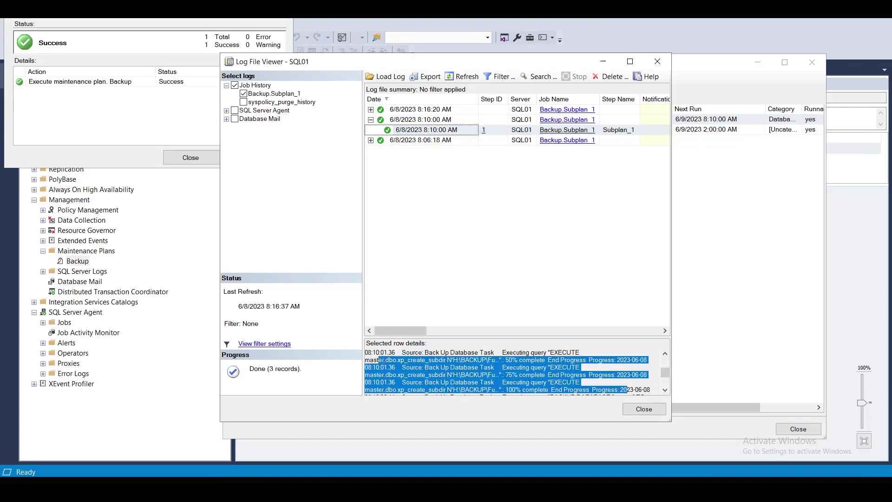
left_click(666, 390)
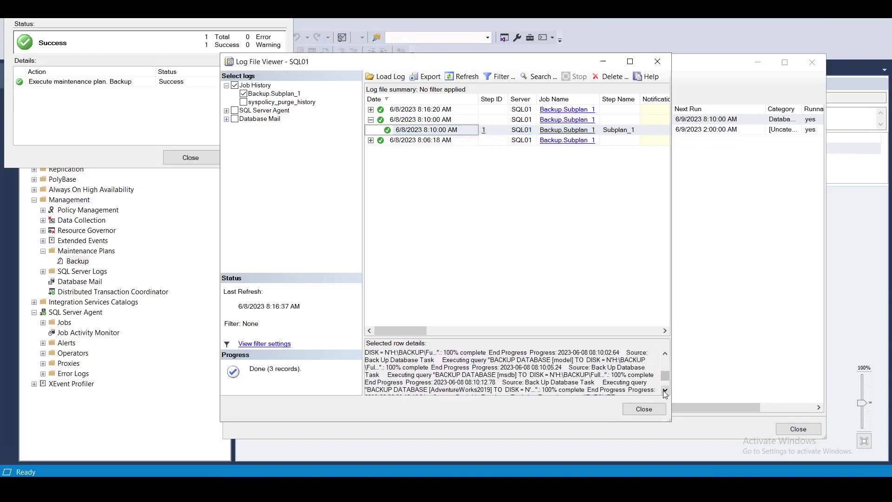
left_click(644, 409)
left_click(170, 28)
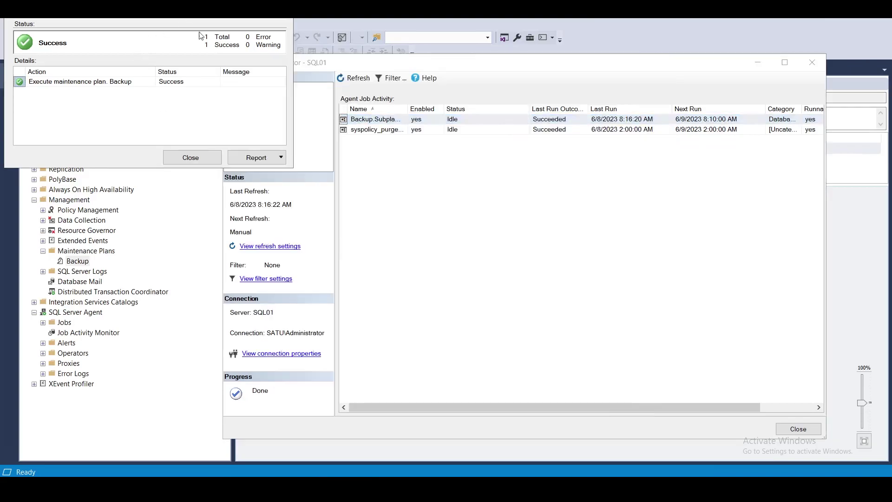
left_click(206, 157)
left_click(799, 428)
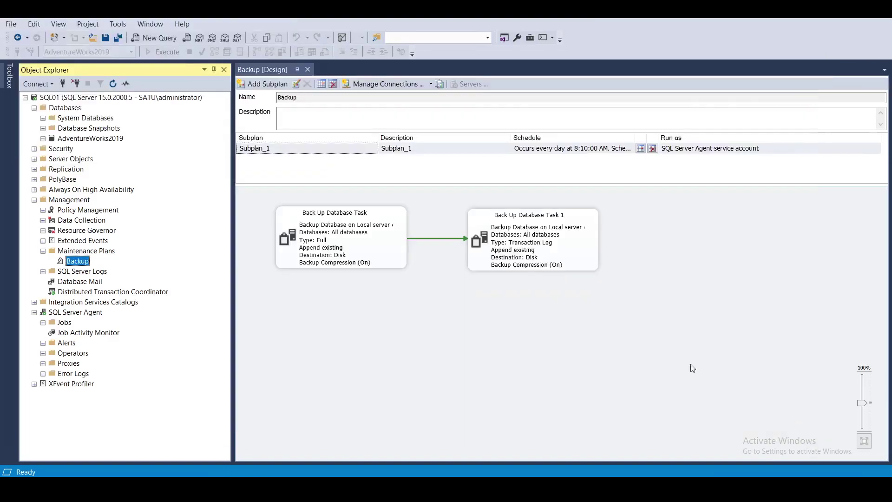
Step: Switch to File Explorer, open H:\BACKUP\Full\AdventureWorks2019 and widen the Name column to check the full backup file names
key("super+e")
left_click(194, 392)
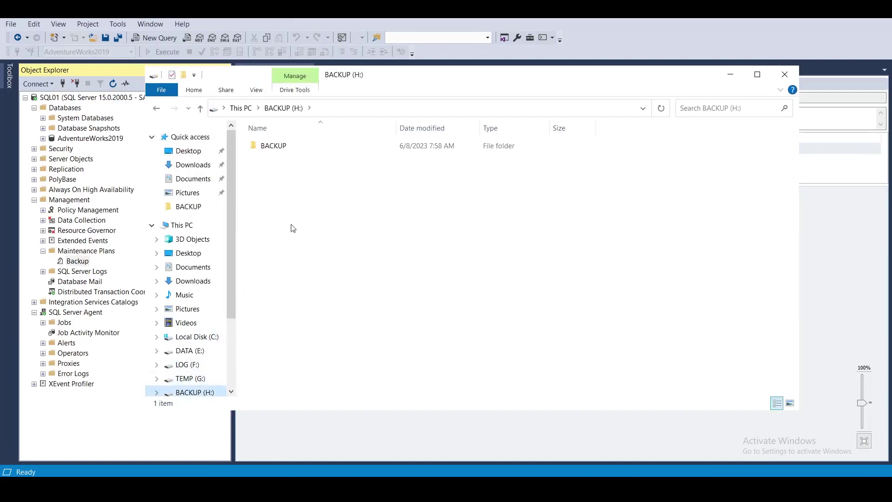
double_click(263, 146)
double_click(263, 146)
left_click(285, 152)
double_click(285, 150)
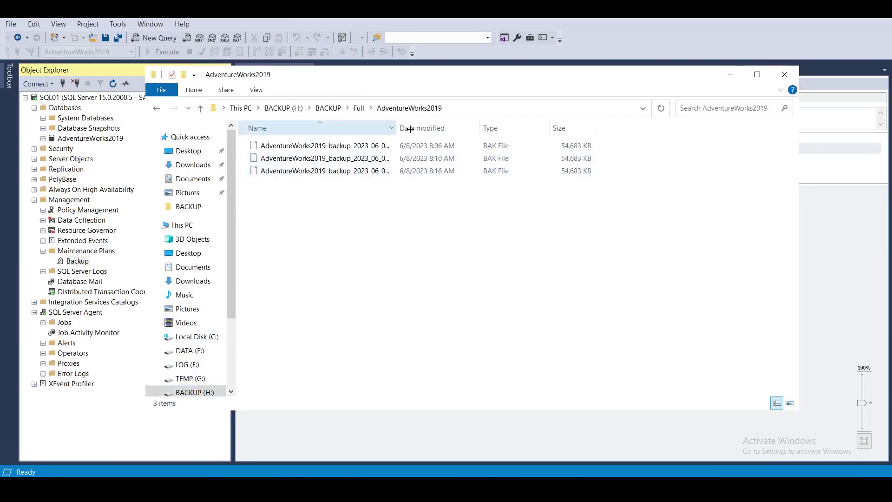
double_click(395, 132)
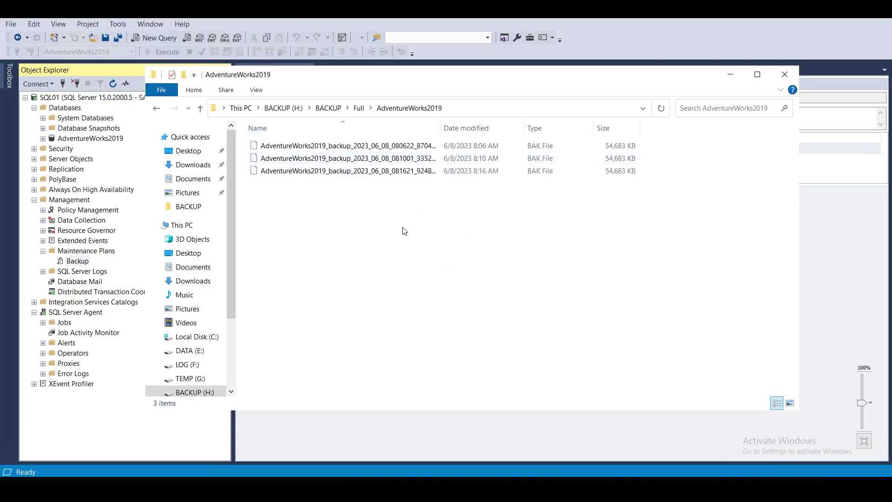
Step: Check the transaction log backup files in H:\BACKUP\LOG\AdventureWorks2019 and close File Explorer
left_click(157, 111)
left_click(157, 109)
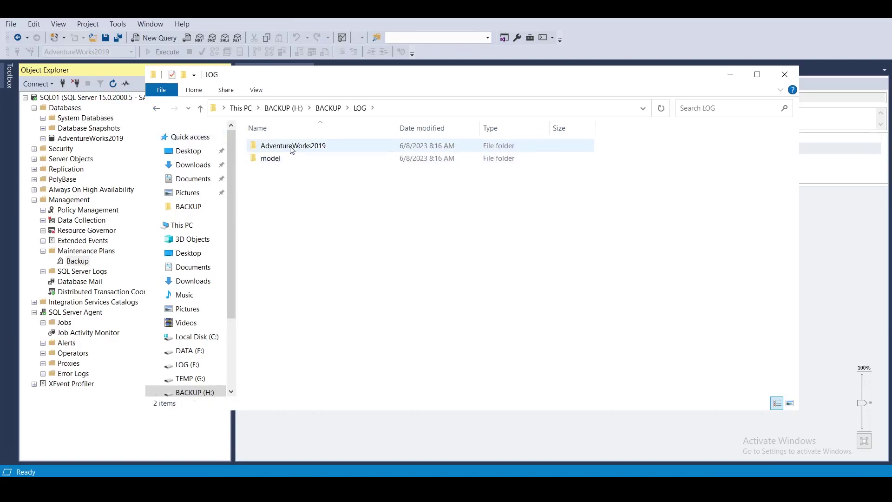
double_click(293, 146)
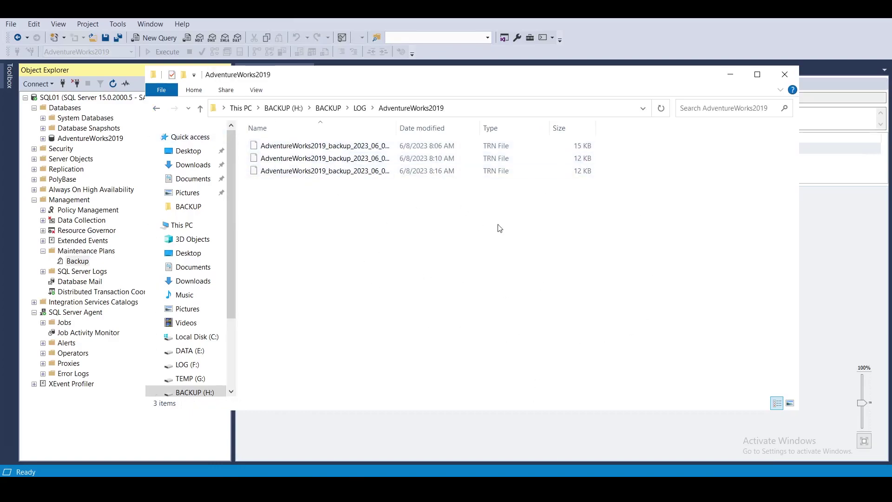
left_click(789, 77)
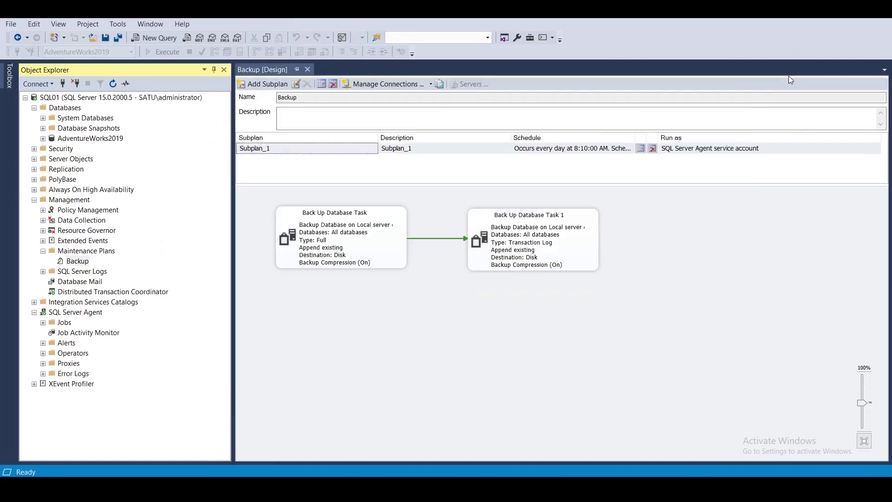